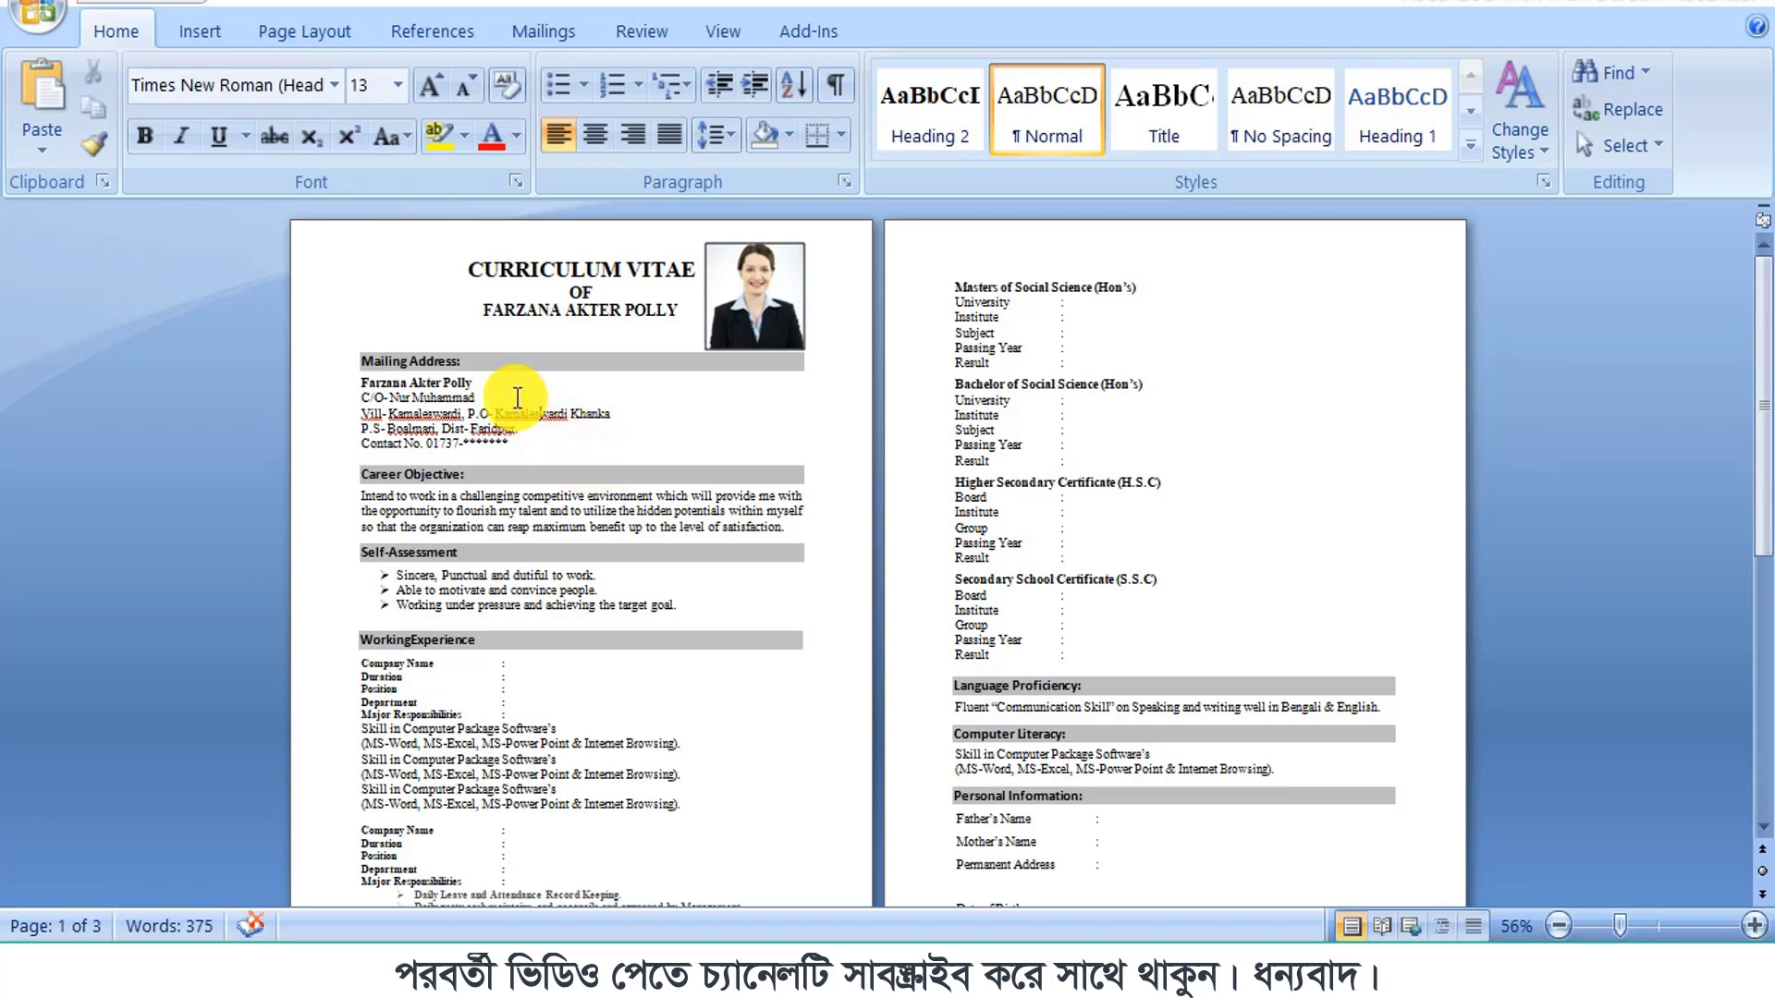
Step: Review the CV's career objective, self-assessment, company, skills and mailing address lines
{"action": "left_click", "coordinate": [792, 524]}
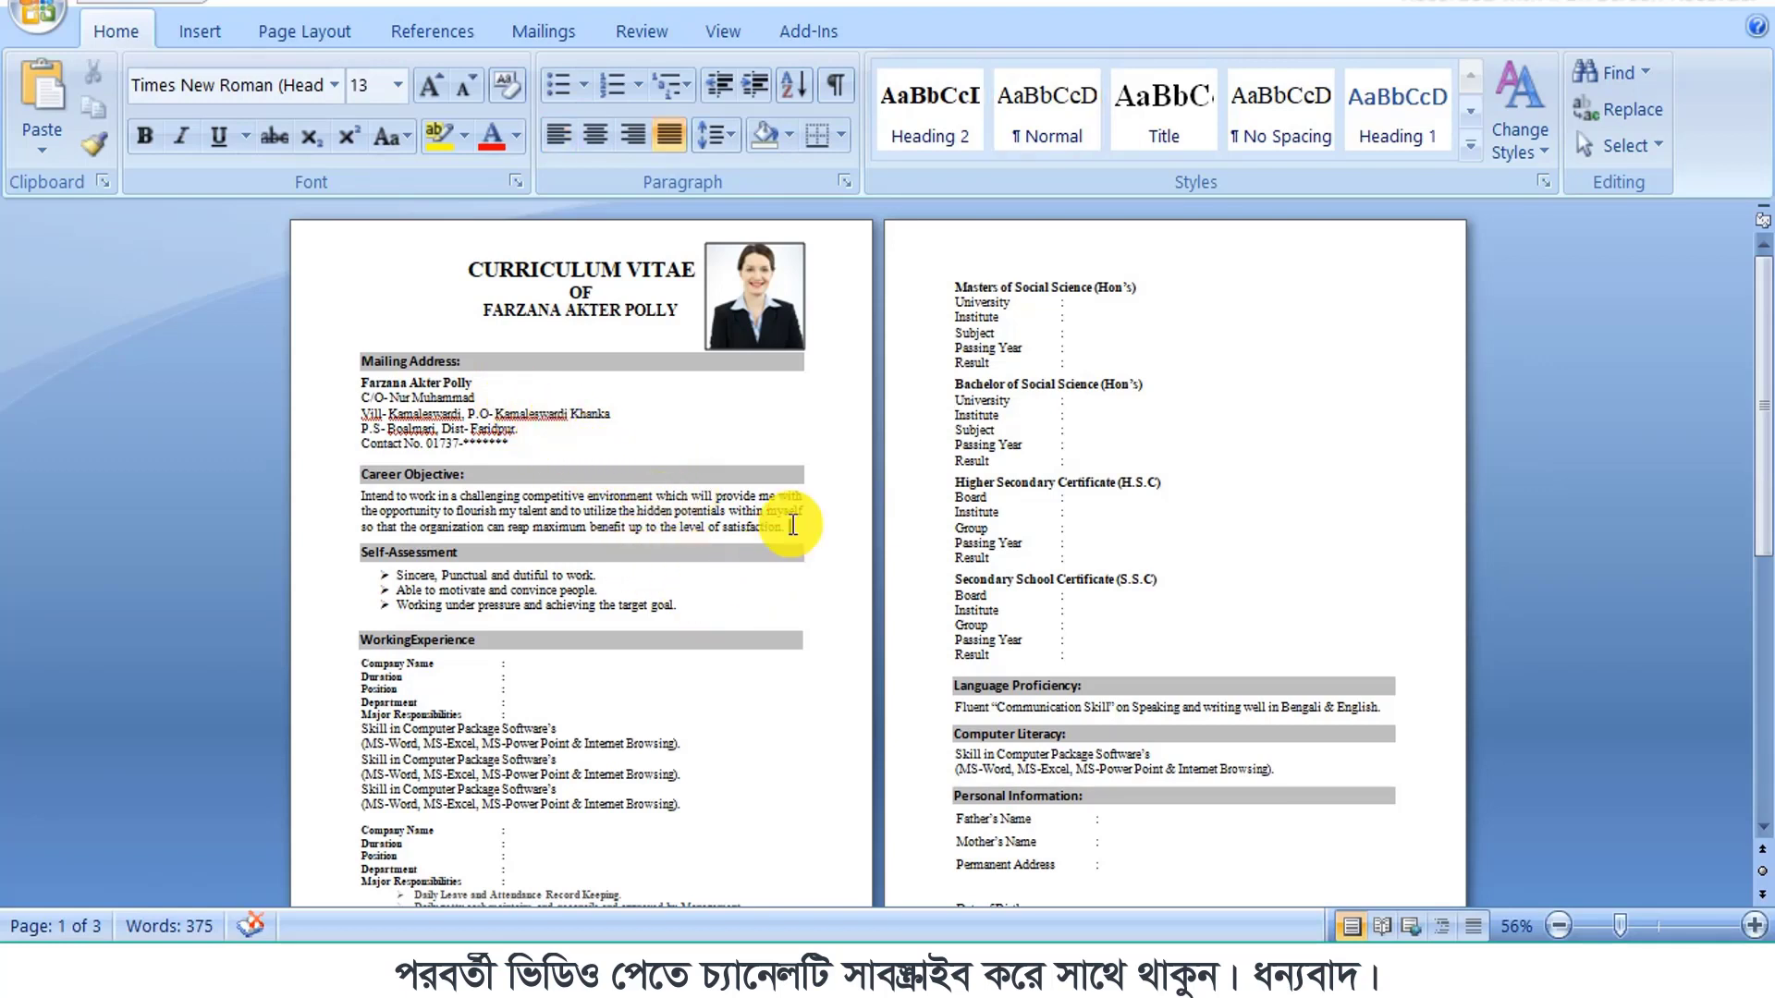
{"action": "left_click", "coordinate": [694, 605]}
{"action": "left_click", "coordinate": [705, 746]}
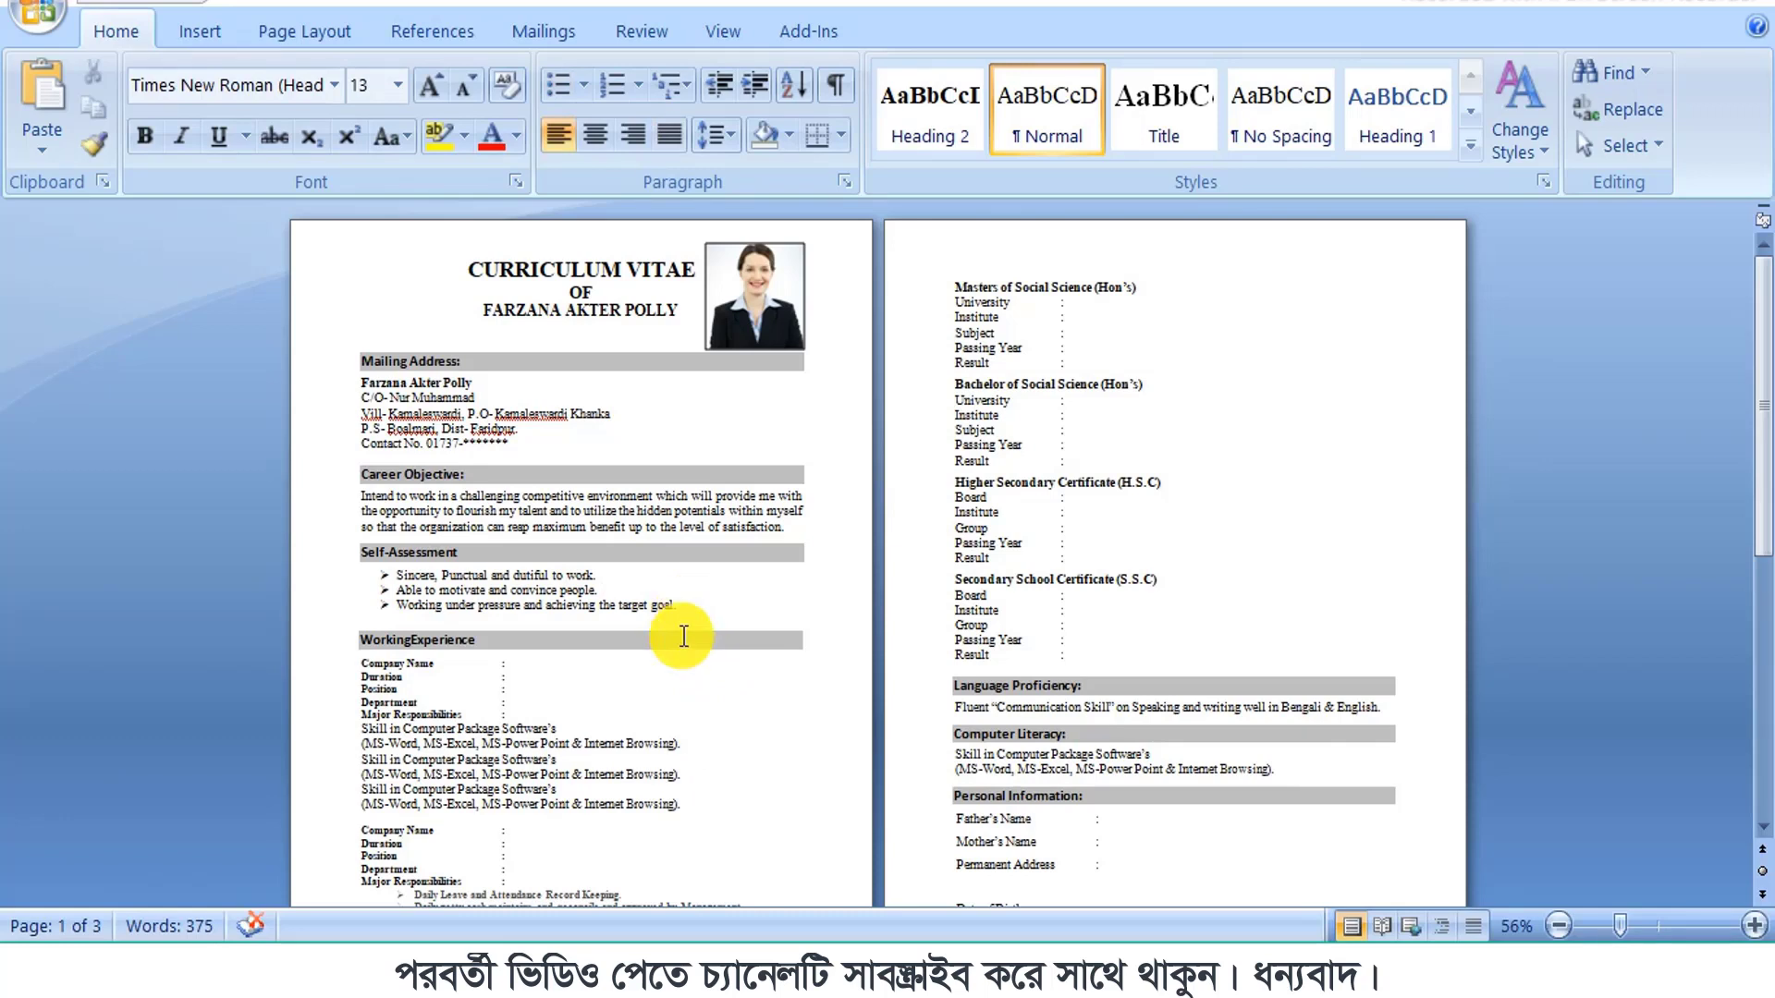
{"action": "key", "text": "Up"}
{"action": "key", "text": "Up"}
{"action": "key", "text": "Up"}
{"action": "key", "text": "End"}
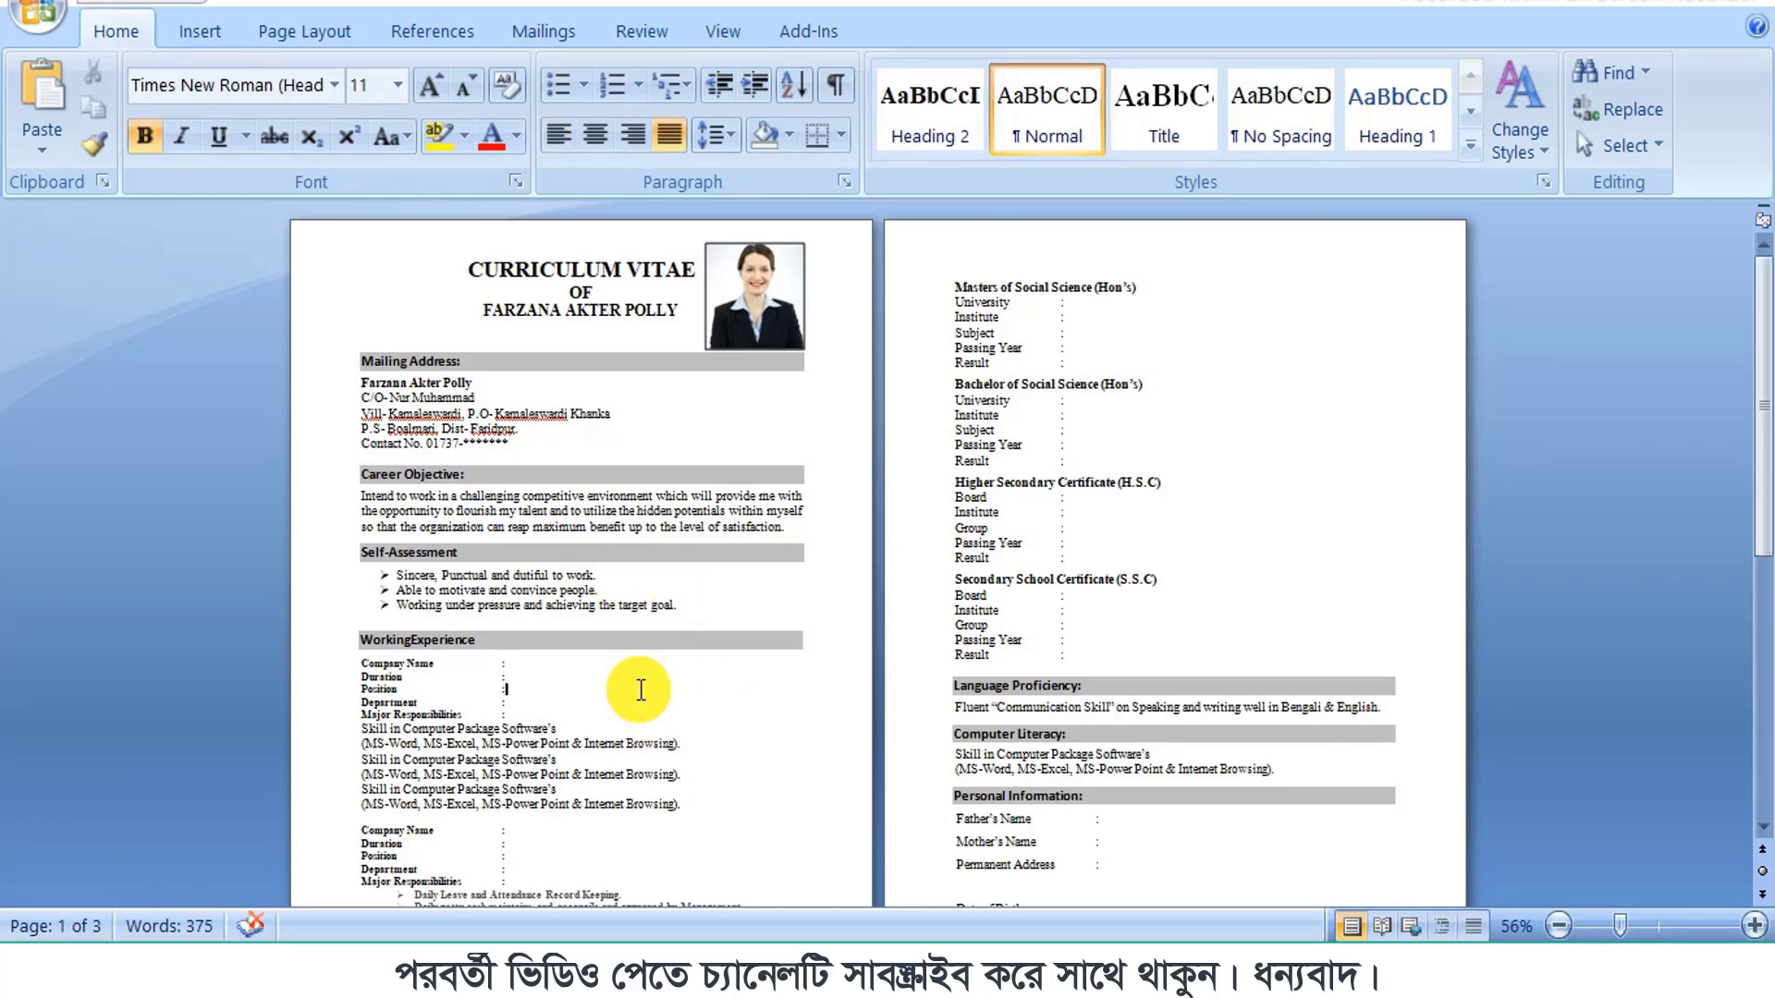
{"action": "left_click", "coordinate": [544, 667]}
{"action": "left_click", "coordinate": [574, 726]}
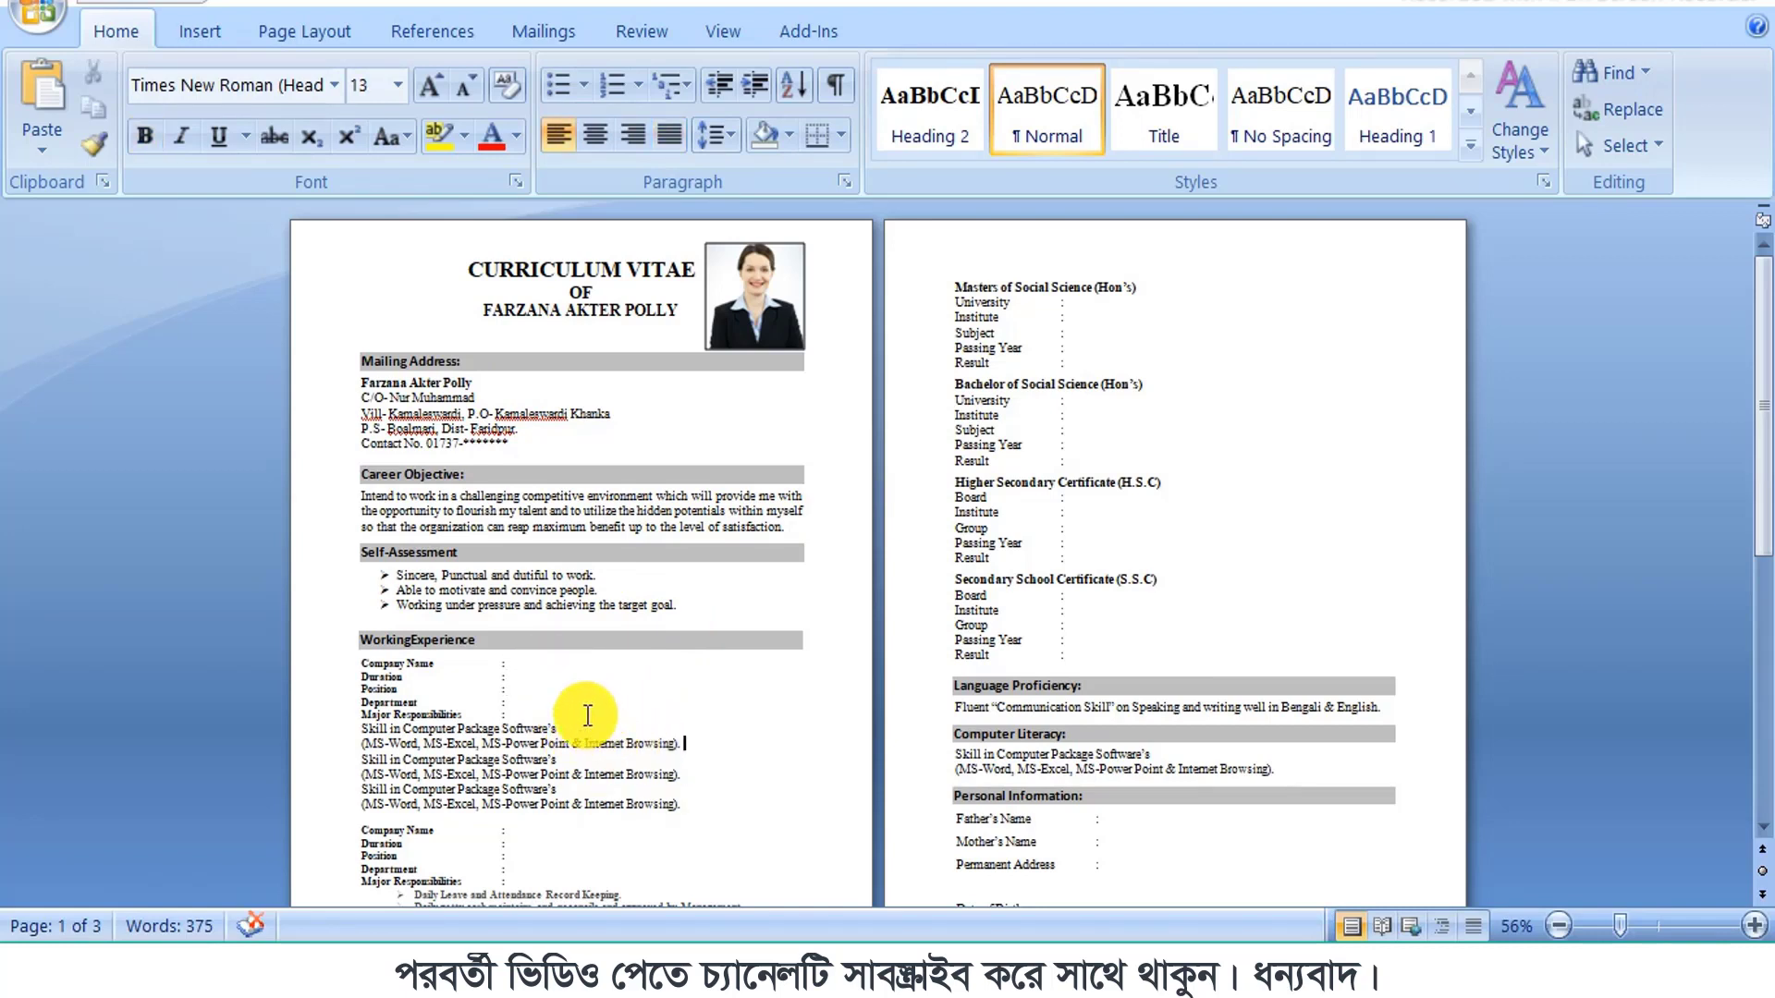
{"action": "left_click", "coordinate": [536, 701]}
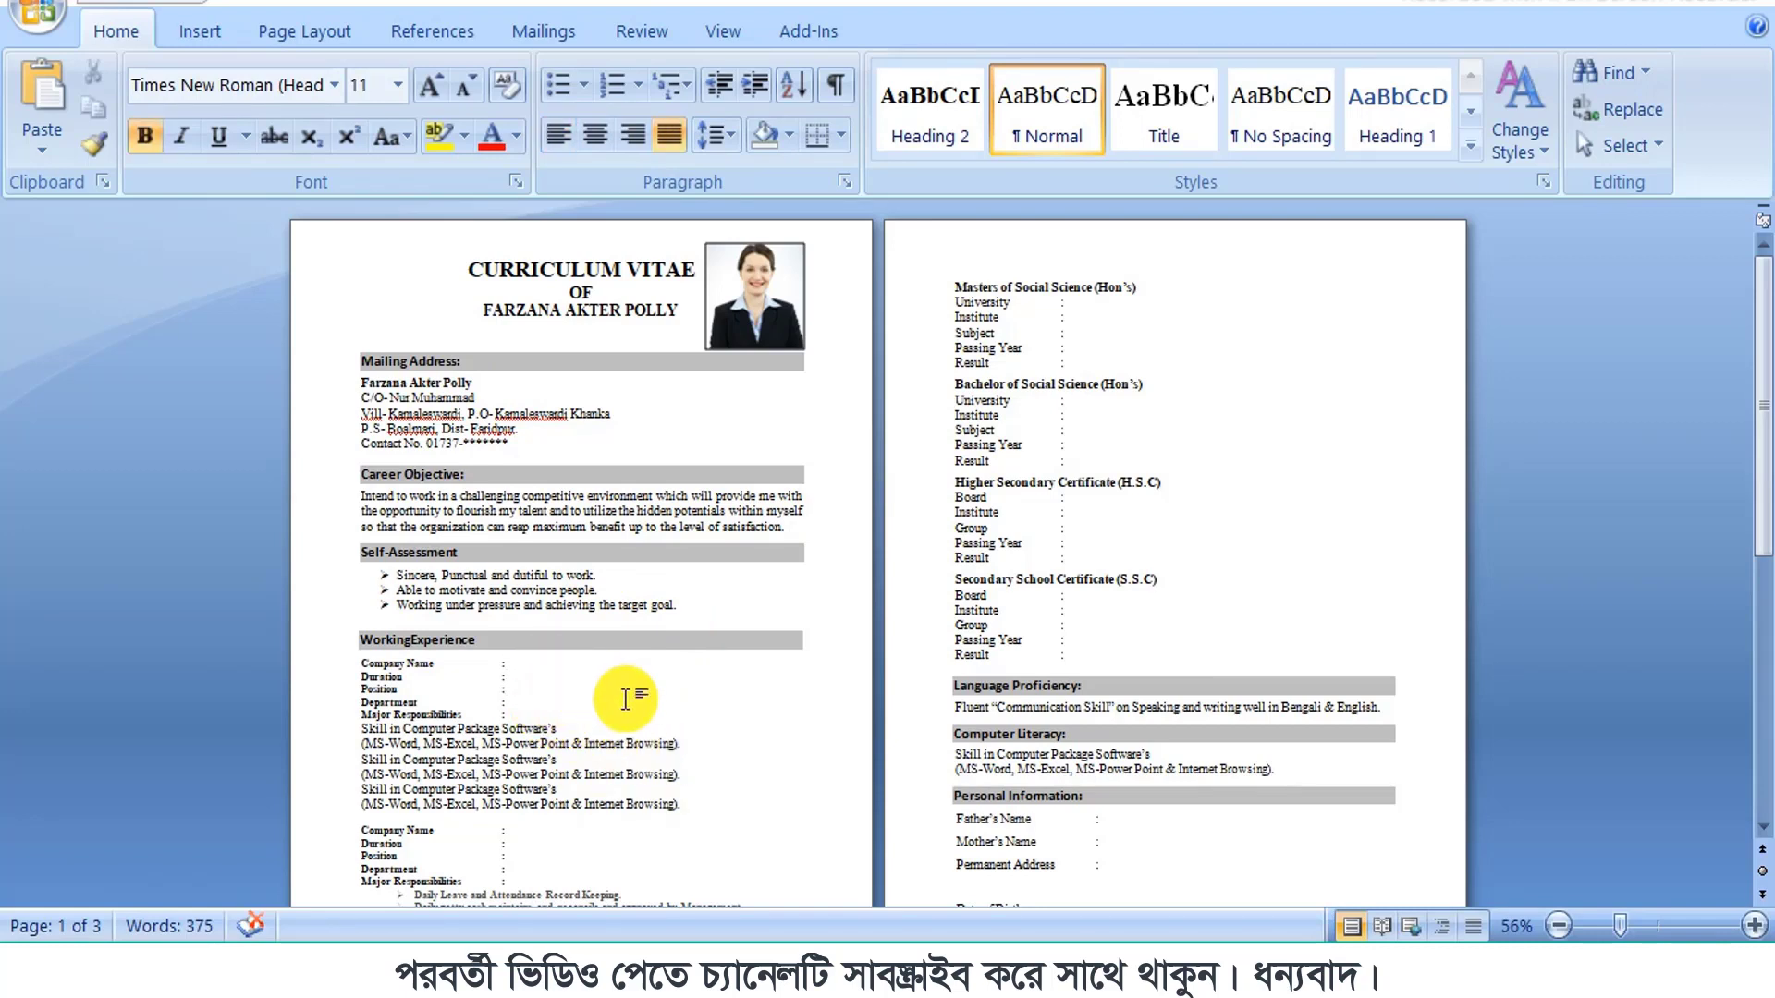
{"action": "key", "text": "shift+F5"}
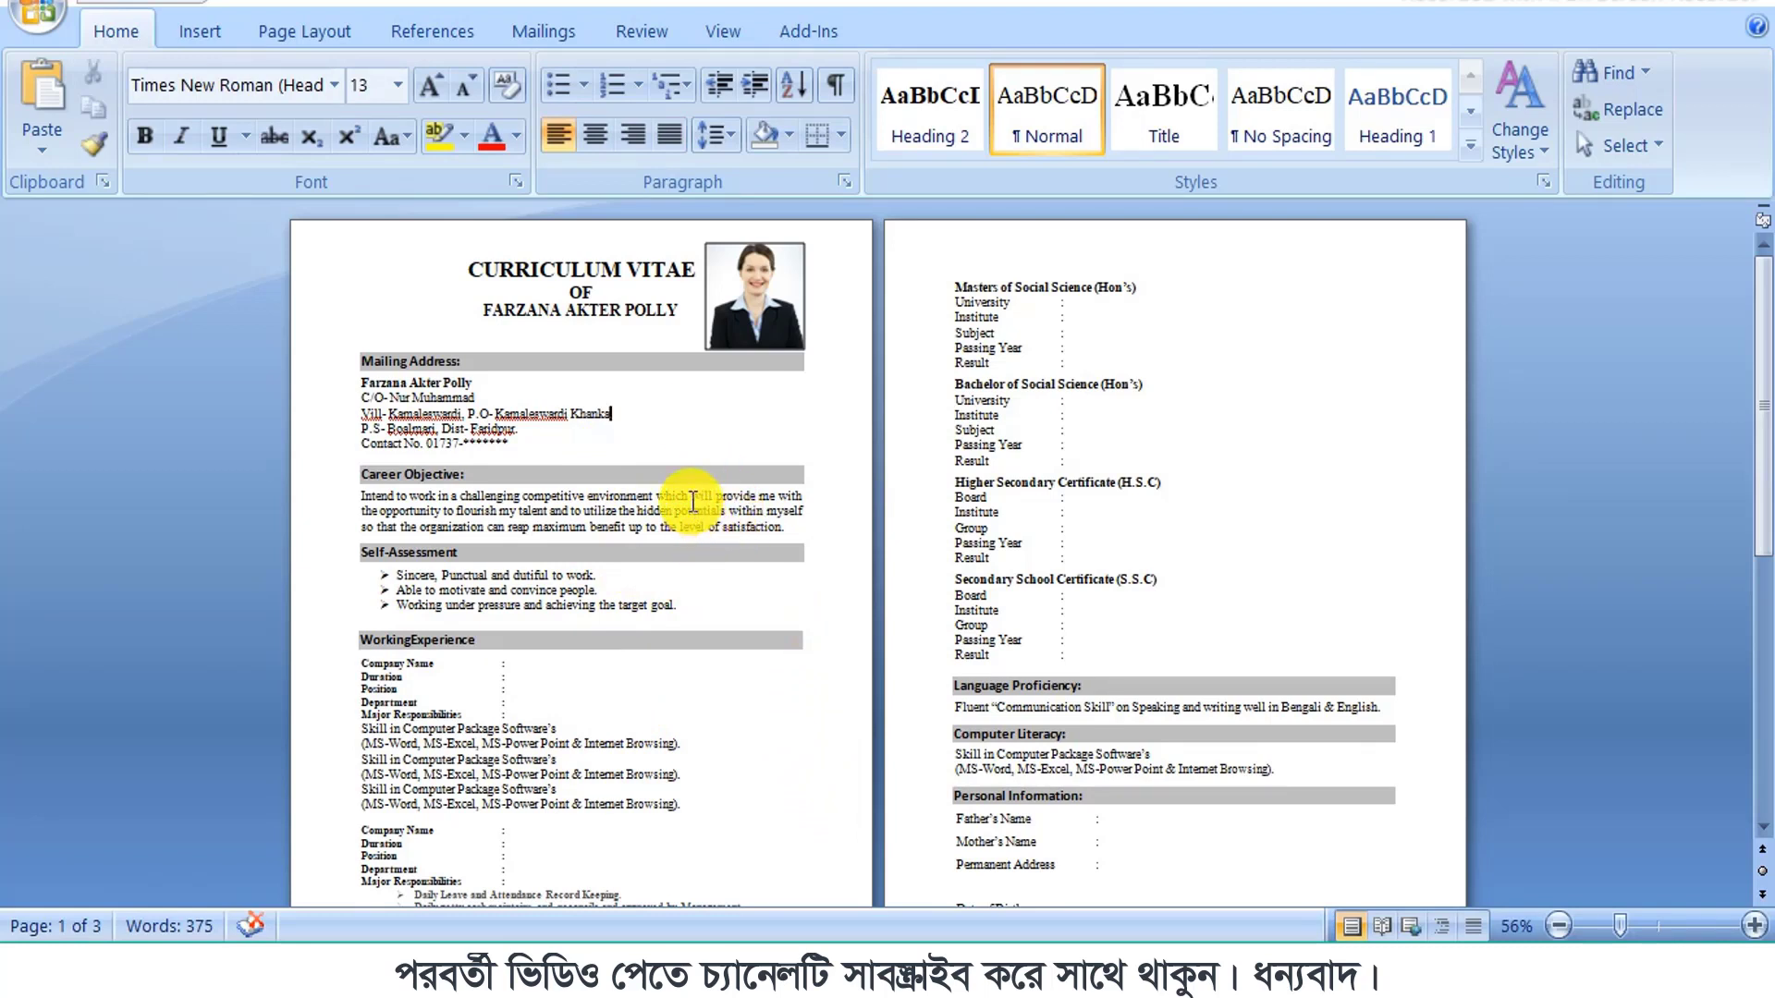
{"action": "left_click", "coordinate": [497, 397]}
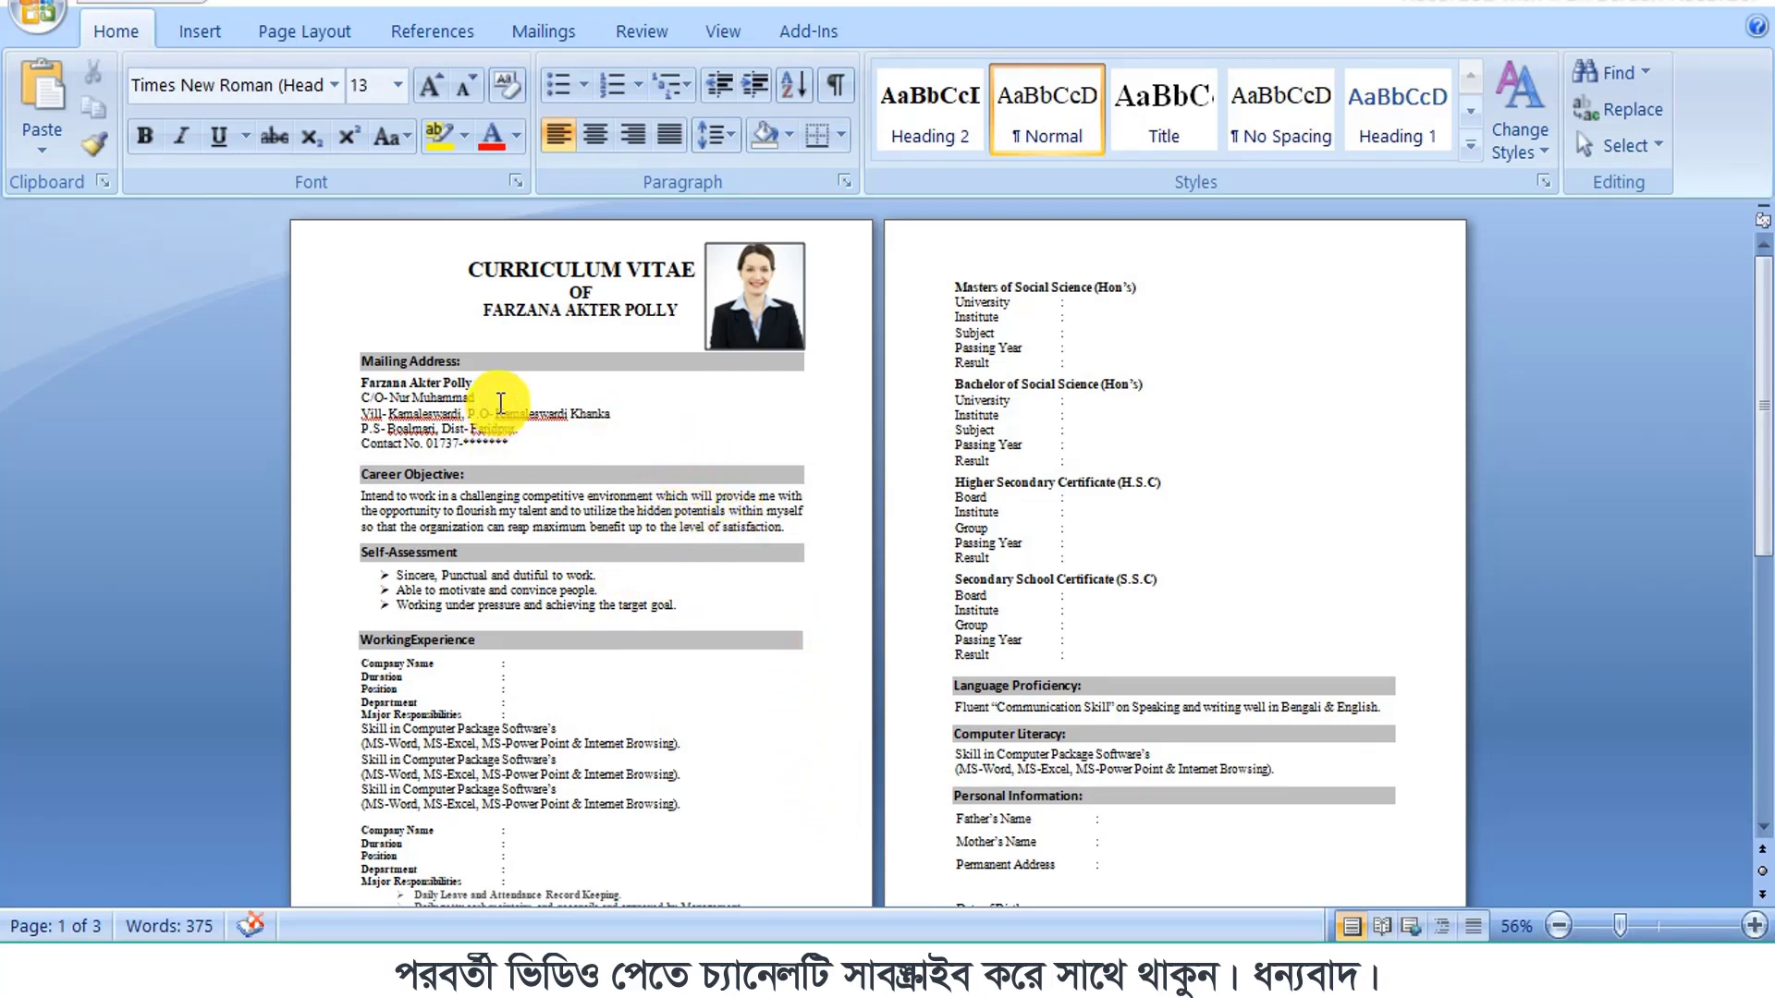
{"action": "left_click", "coordinate": [578, 428]}
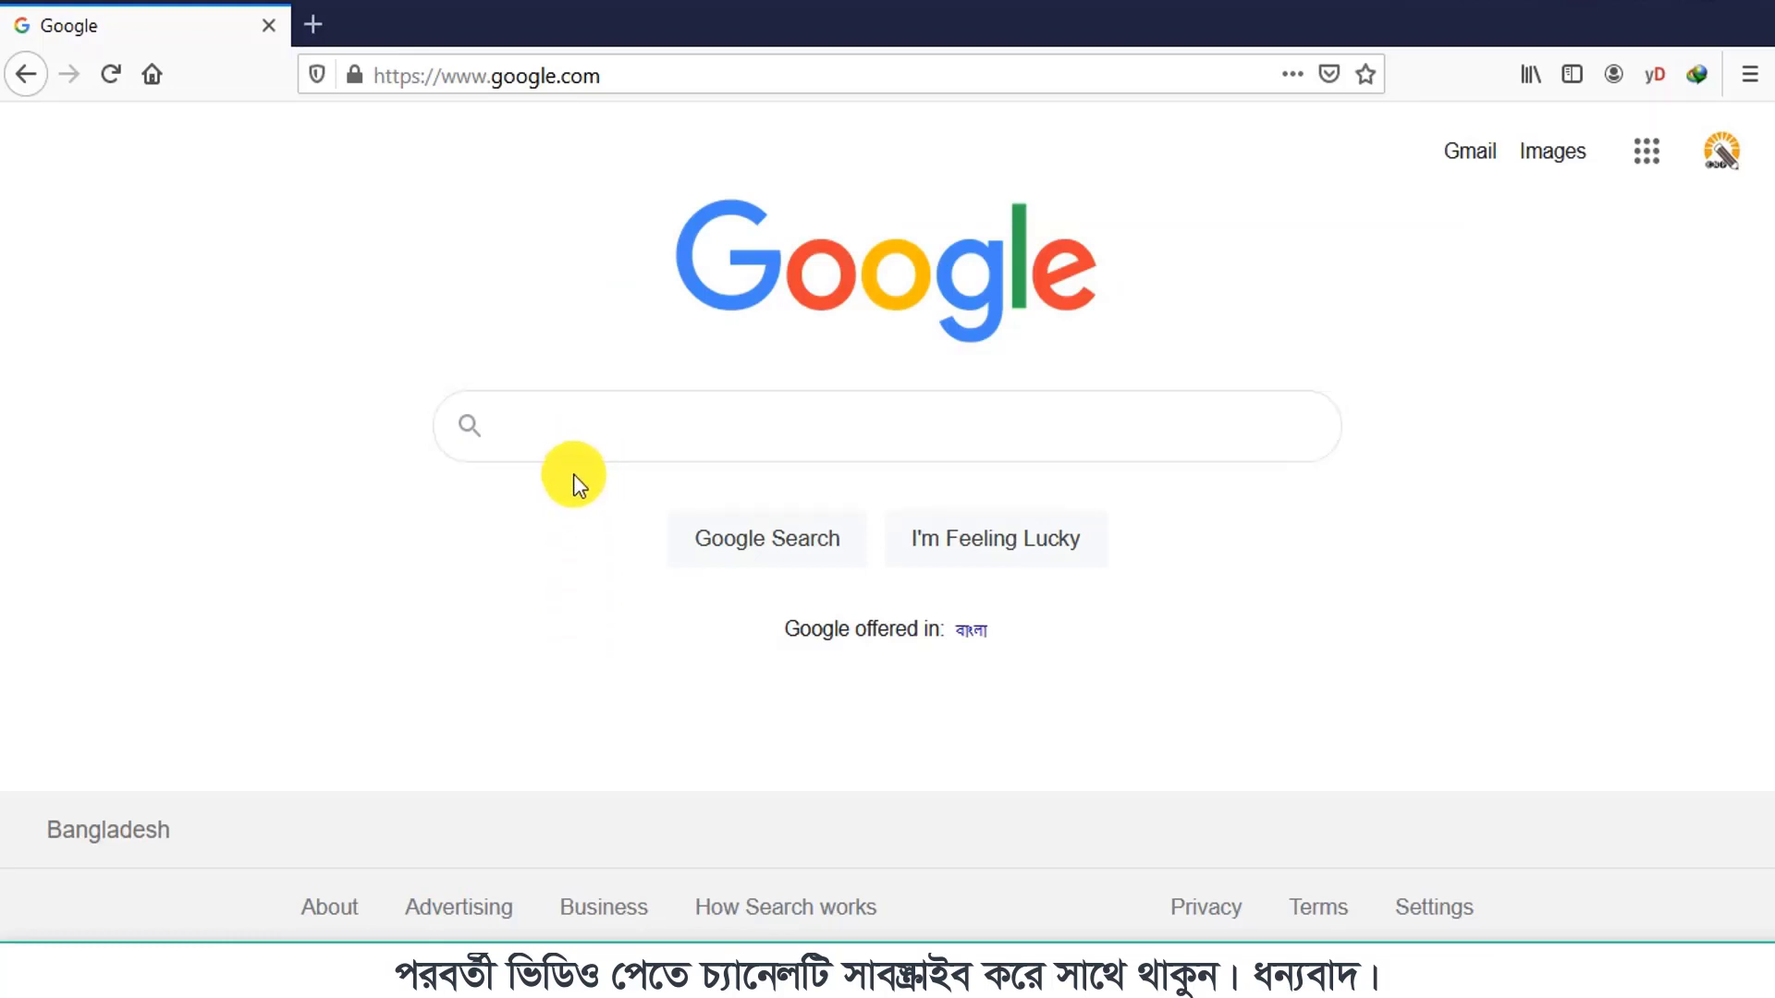
Step: Search Google for 'save as pdf office 2007' using the search suggestion
{"action": "left_click", "coordinate": [595, 431]}
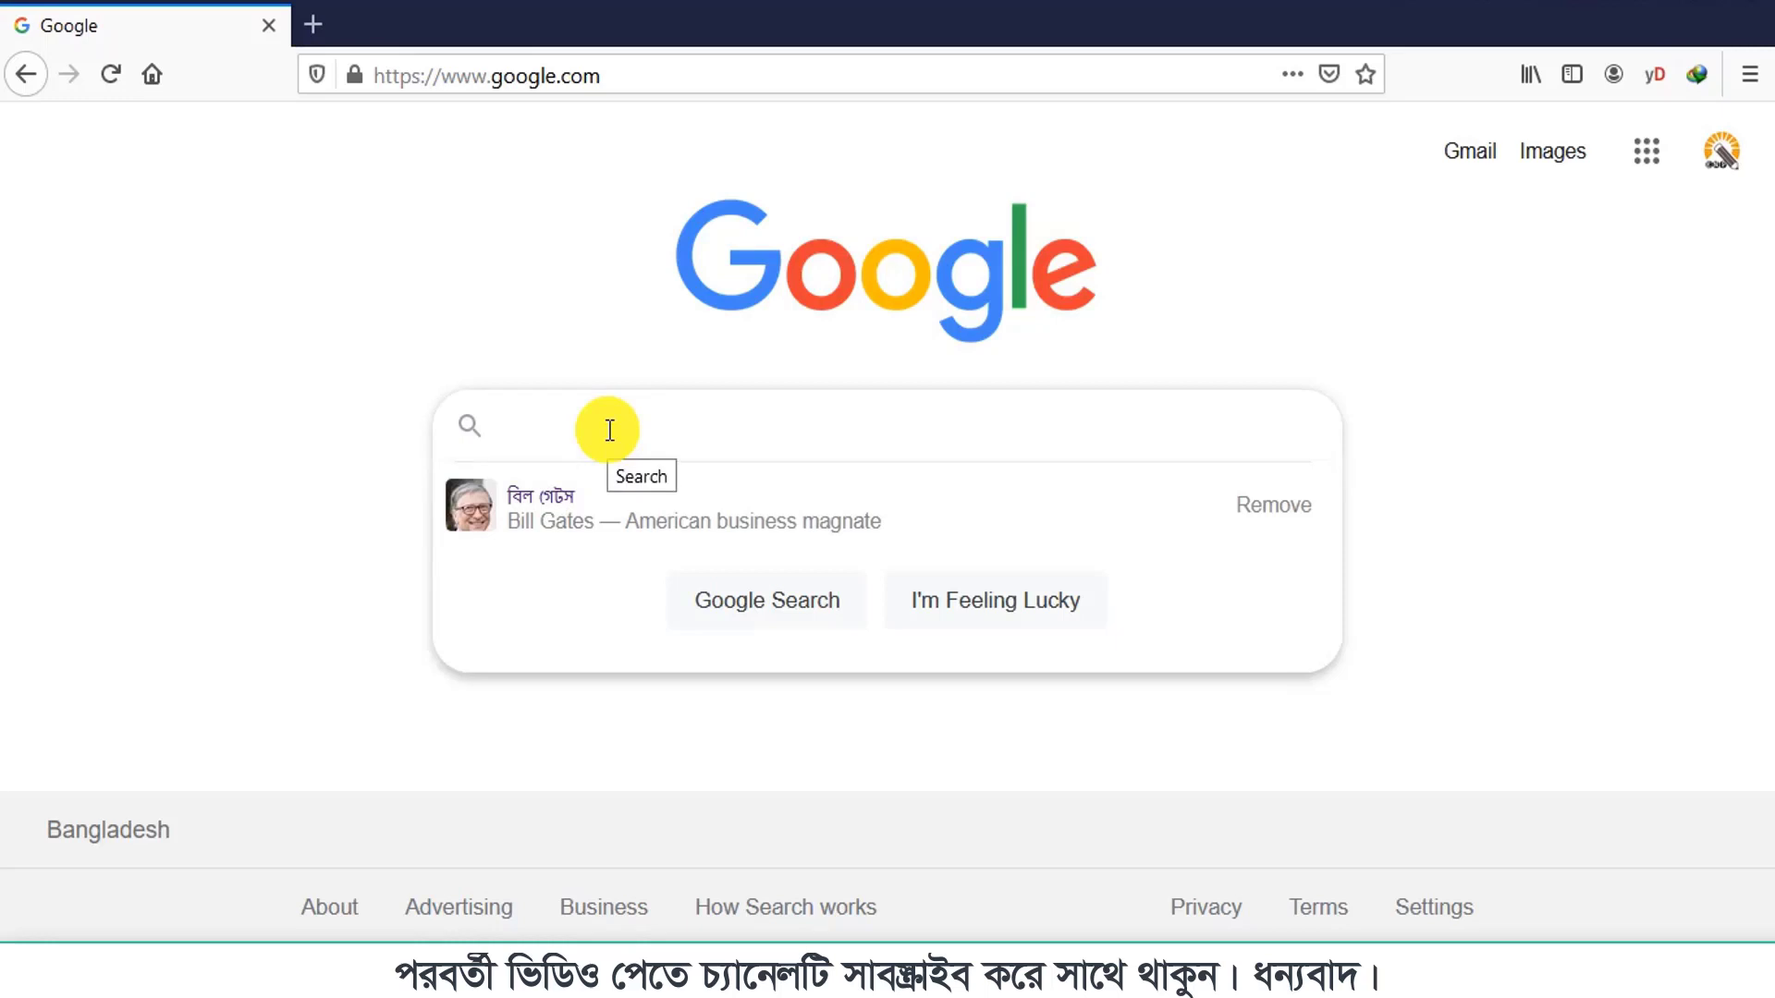
{"action": "type", "text": "save as pdf"}
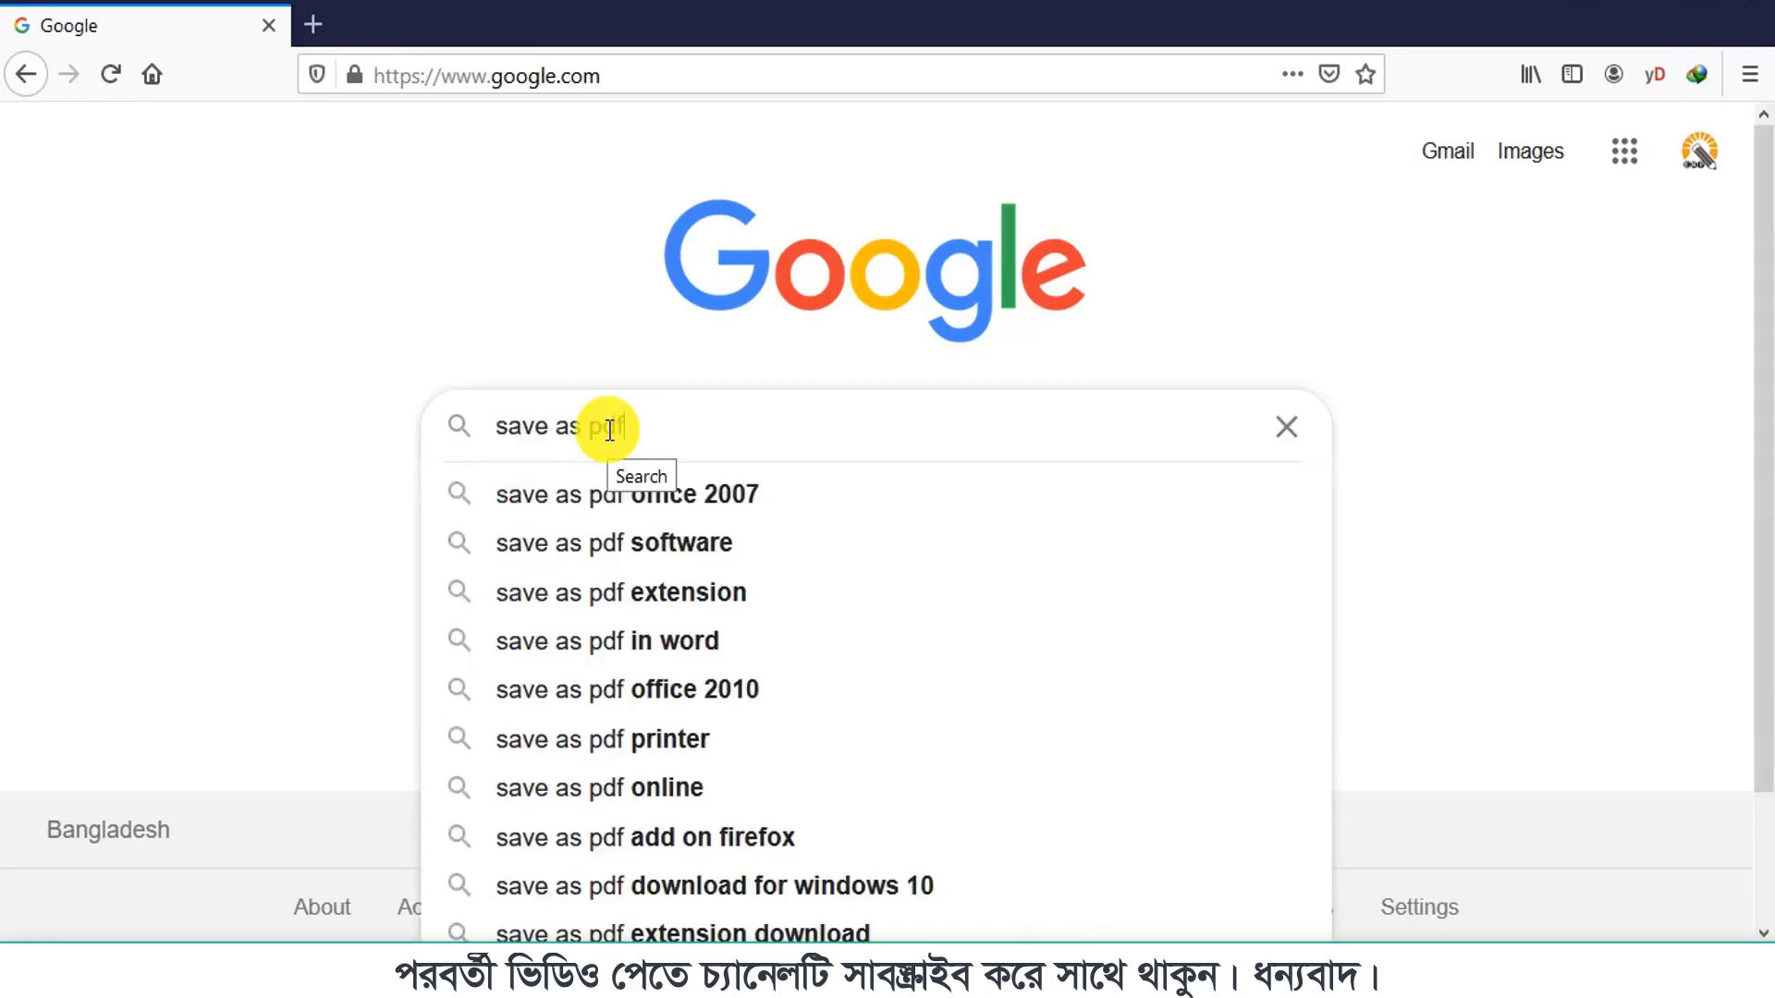
{"action": "type", "text": " o"}
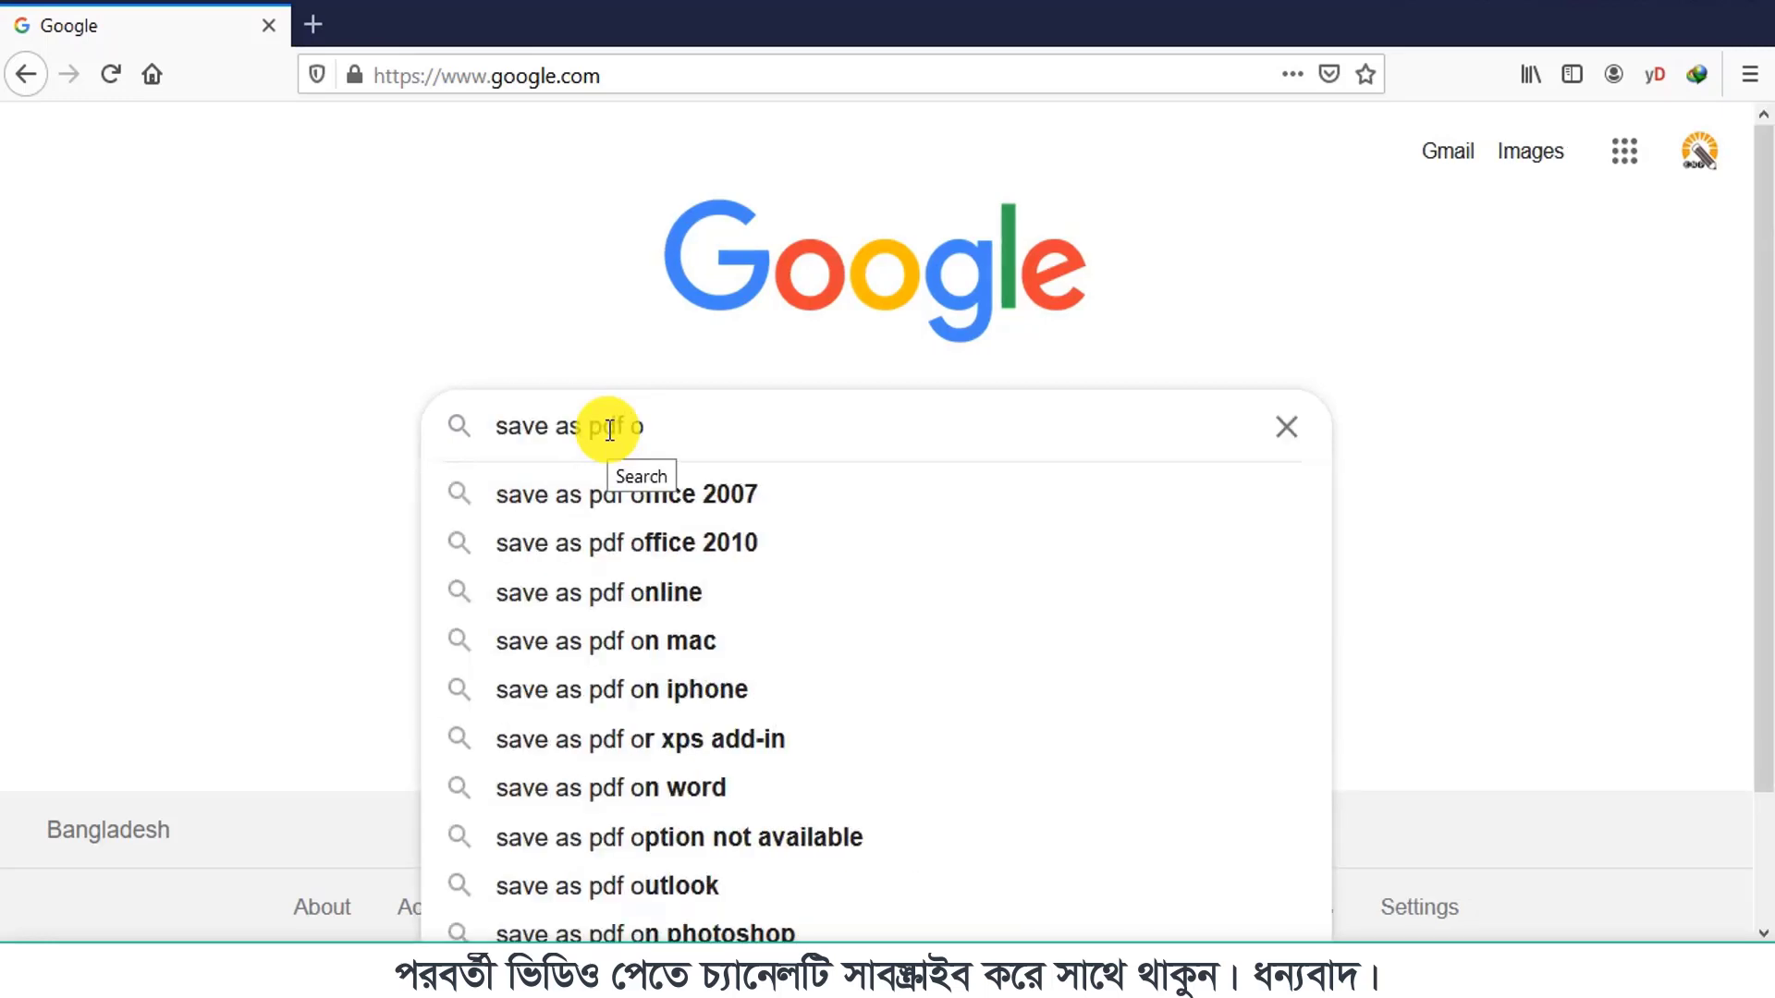
{"action": "type", "text": "ff"}
{"action": "left_click", "coordinate": [610, 492]}
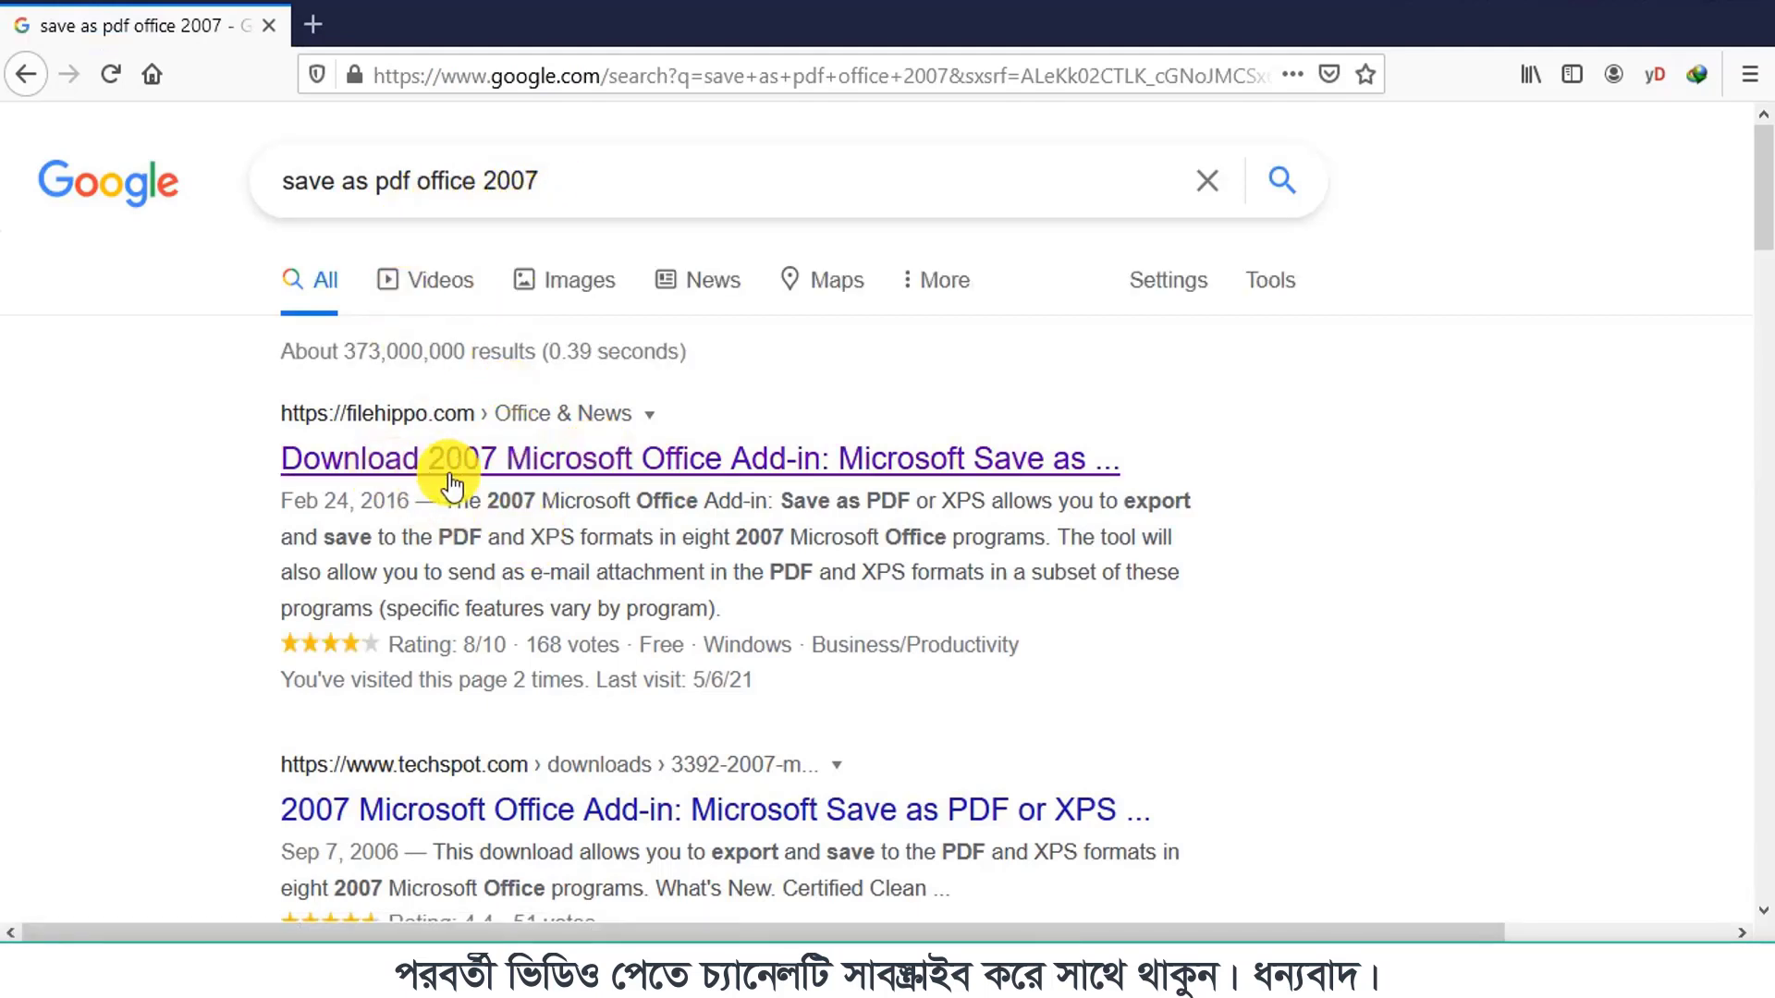
Step: Open FileHippo's page for the Microsoft Save as PDF or XPS add-in, version 12.0.4518.1014
{"action": "left_click", "coordinate": [504, 462]}
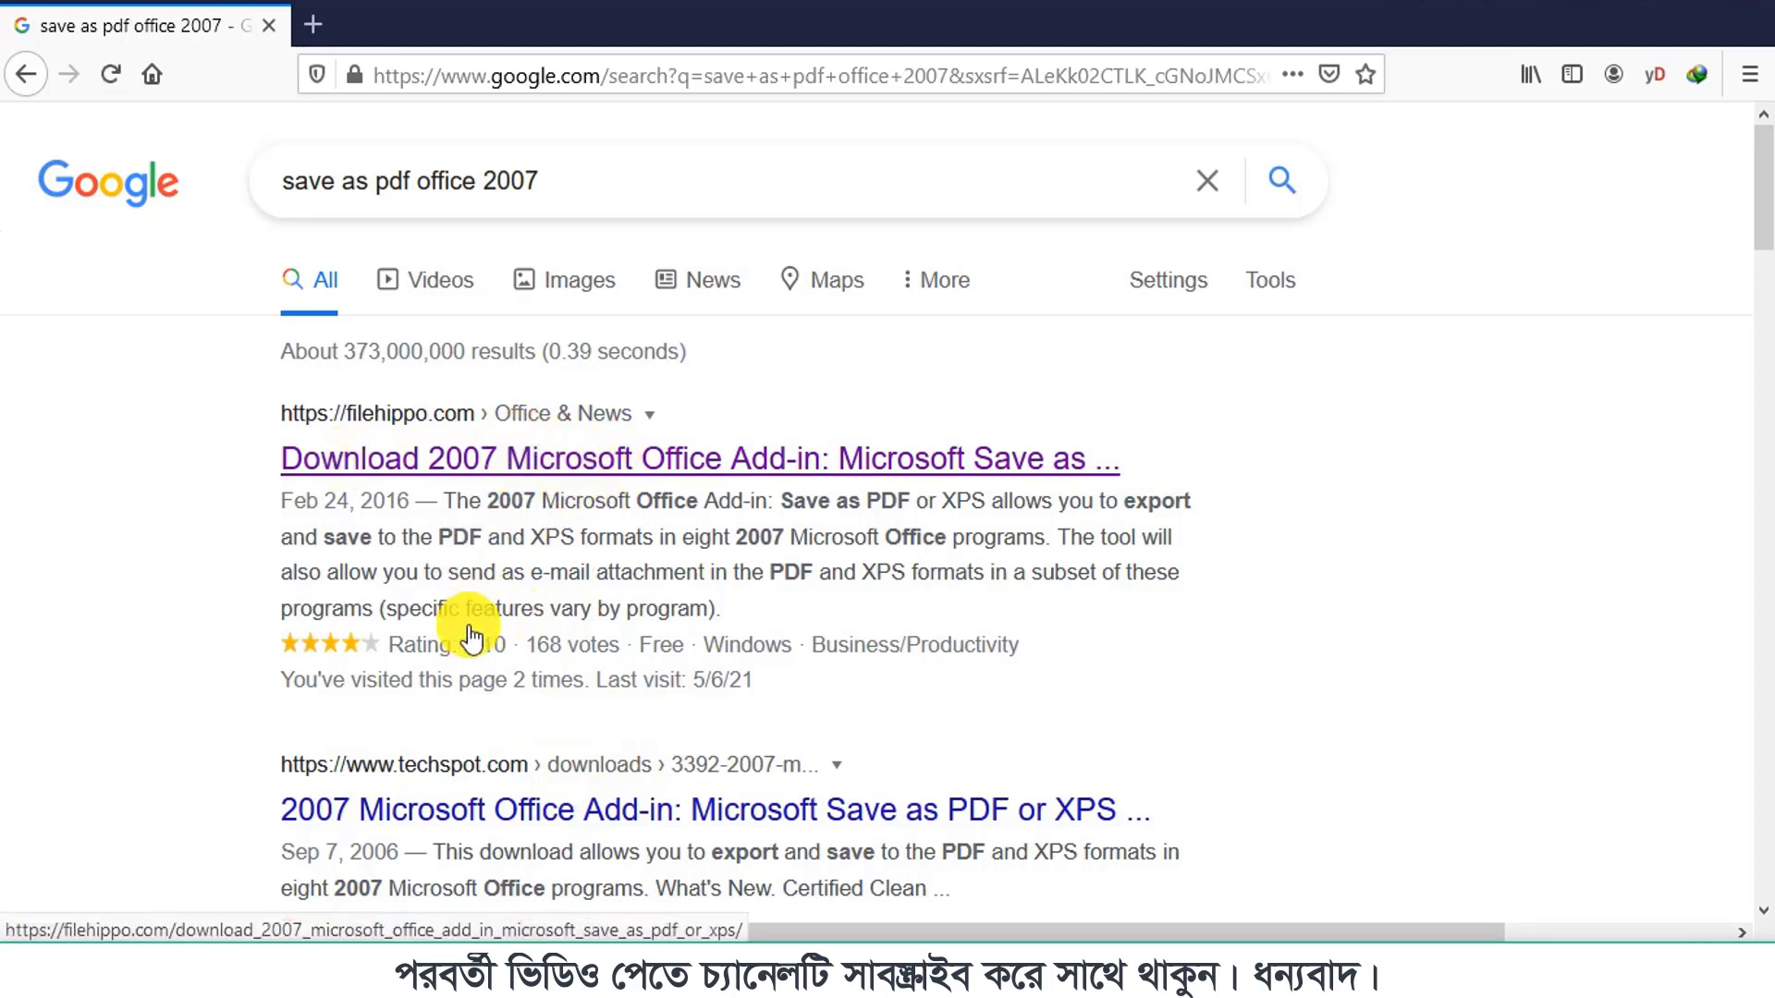
{"action": "left_click", "coordinate": [588, 467]}
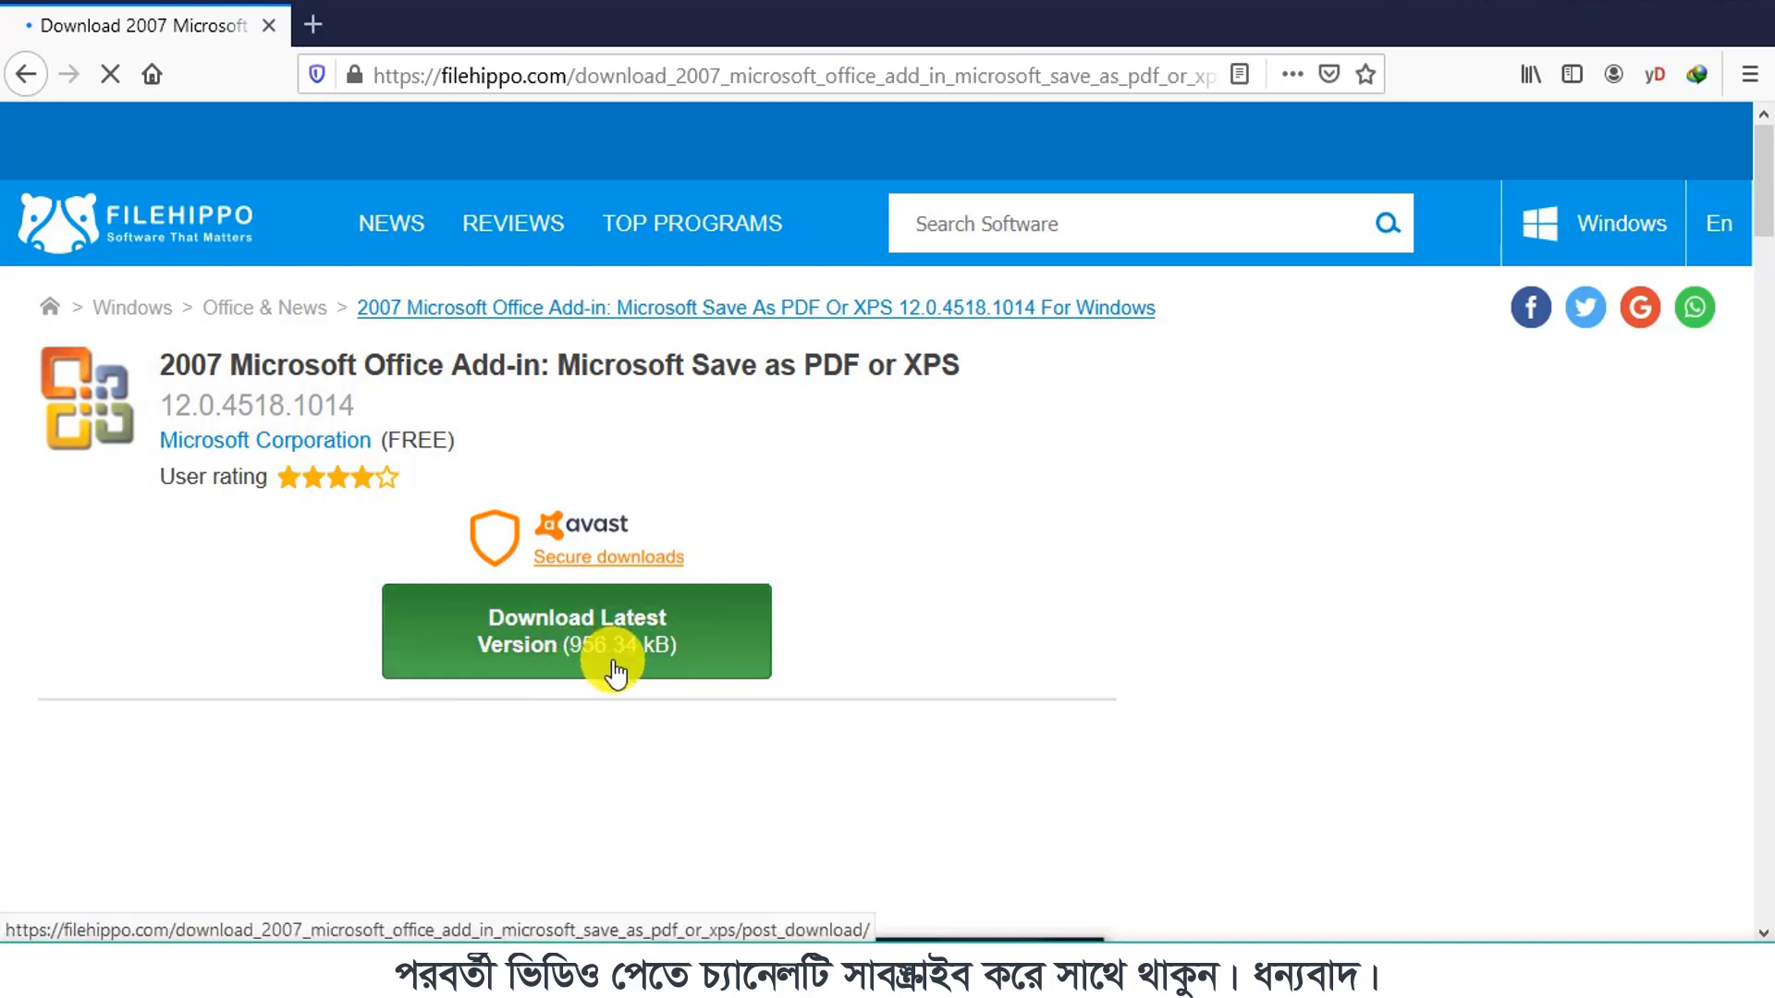
Step: Download the SaveAsPDFandXPS(1).exe installer from FileHippo and check it in the downloads list
{"action": "left_click", "coordinate": [581, 618]}
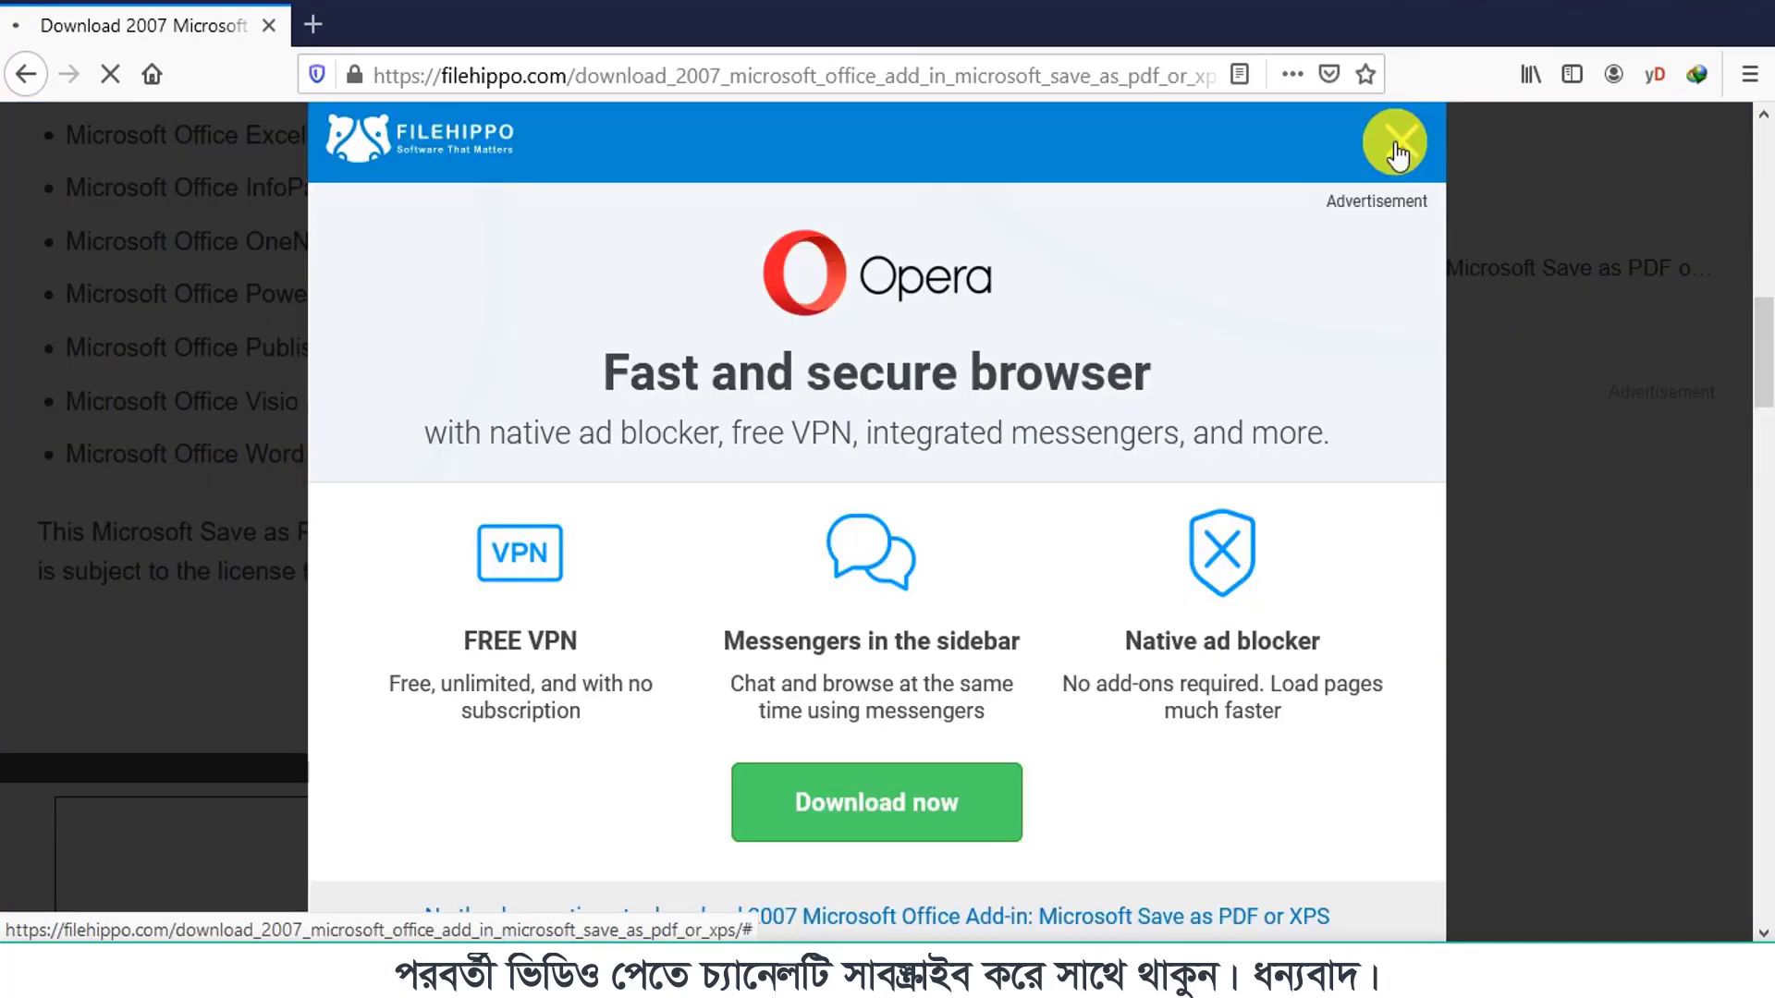
{"action": "left_click", "coordinate": [1396, 146]}
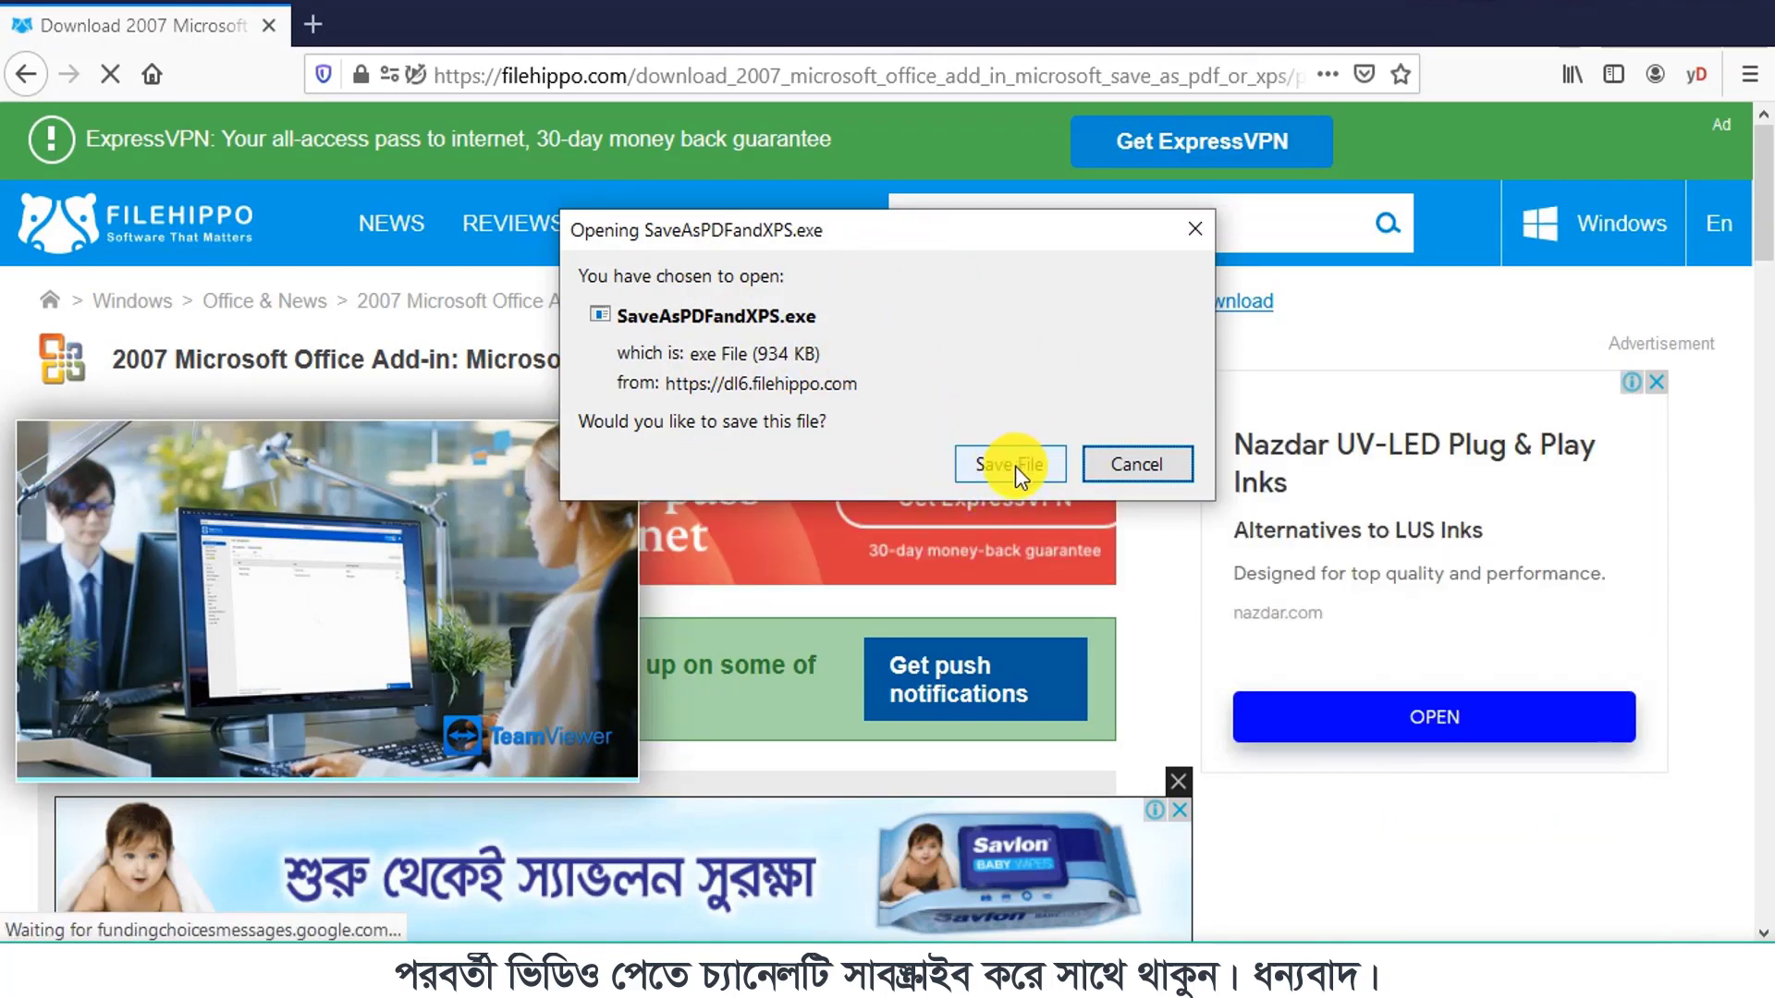
{"action": "left_click", "coordinate": [1030, 466]}
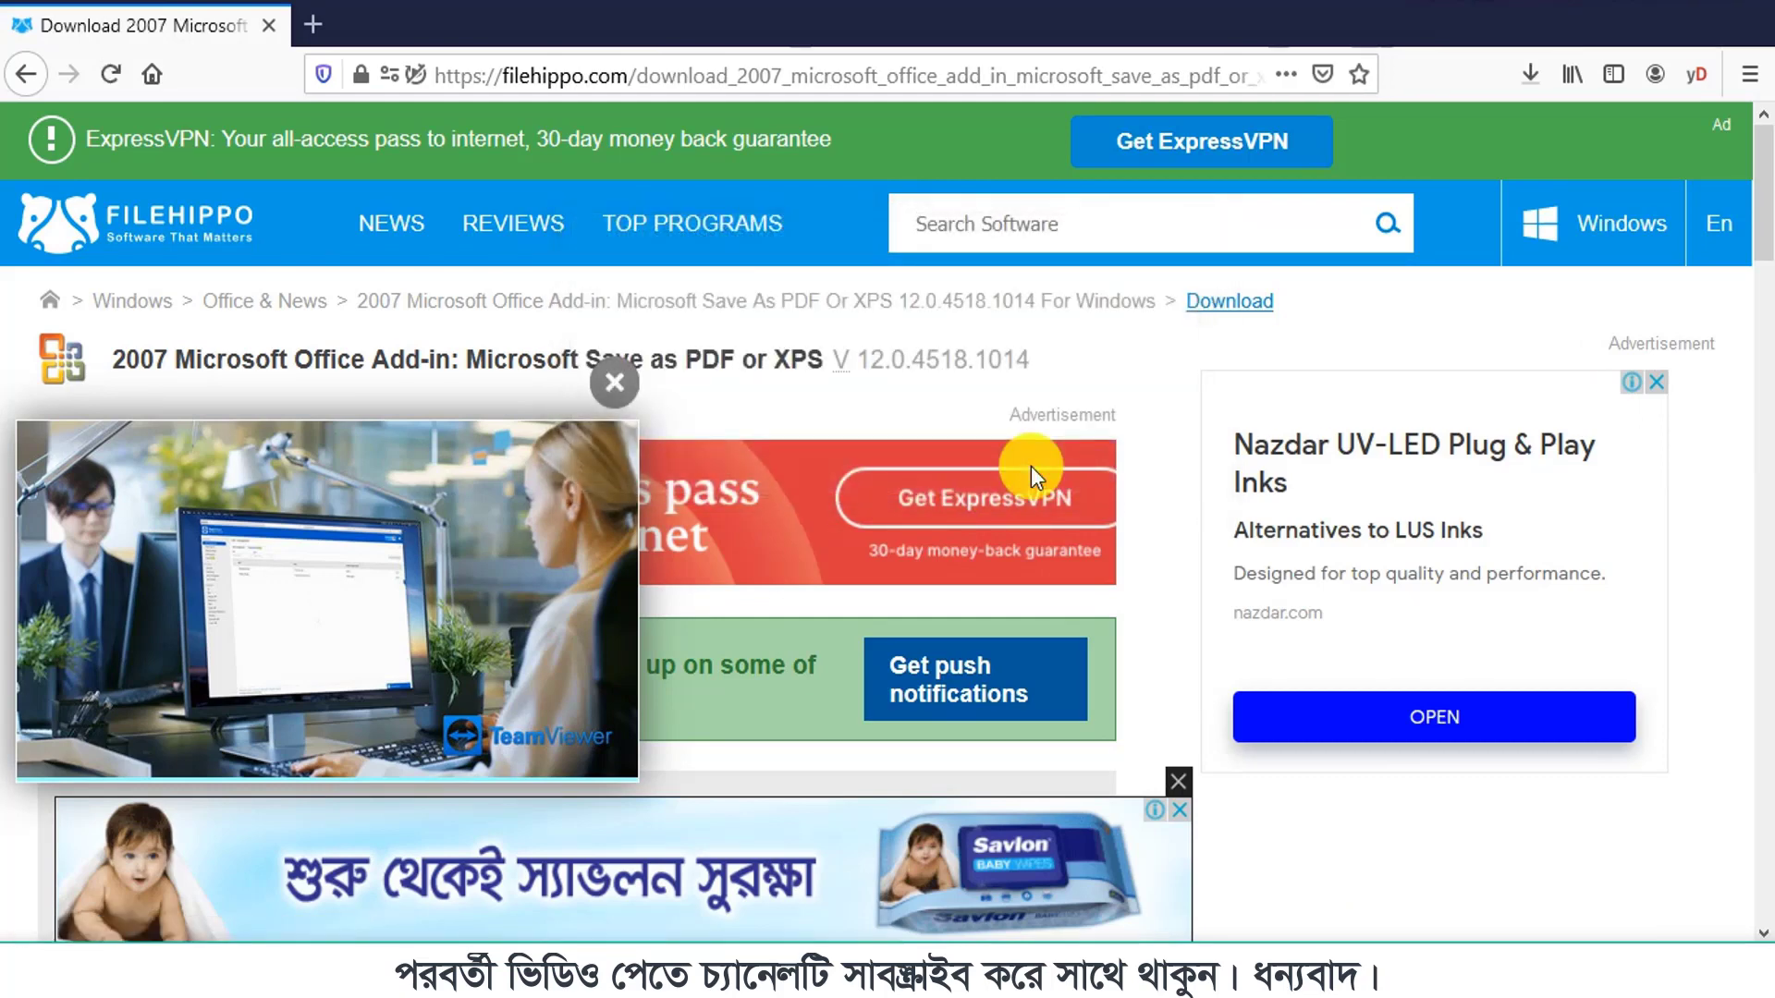
{"action": "left_click", "coordinate": [1528, 74]}
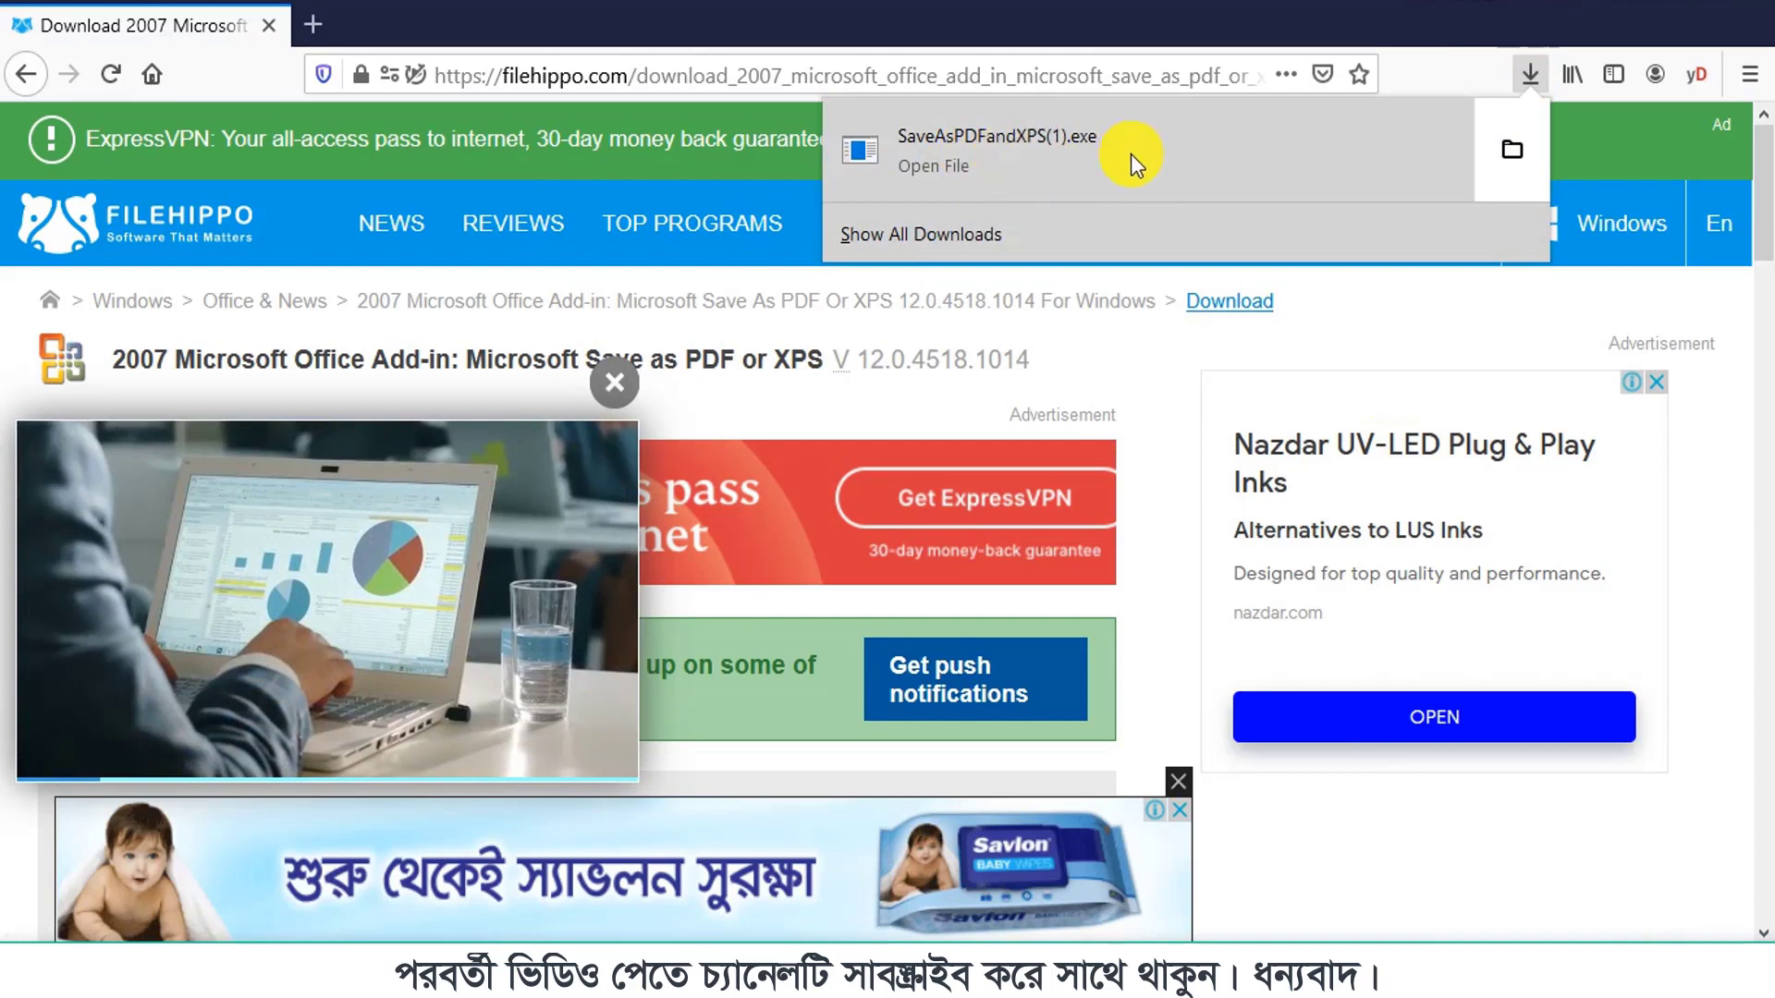
Step: Run SaveAsPDFandXPS(1) from Downloads, accept the license terms, and complete the installation
{"action": "left_click", "coordinate": [1506, 150]}
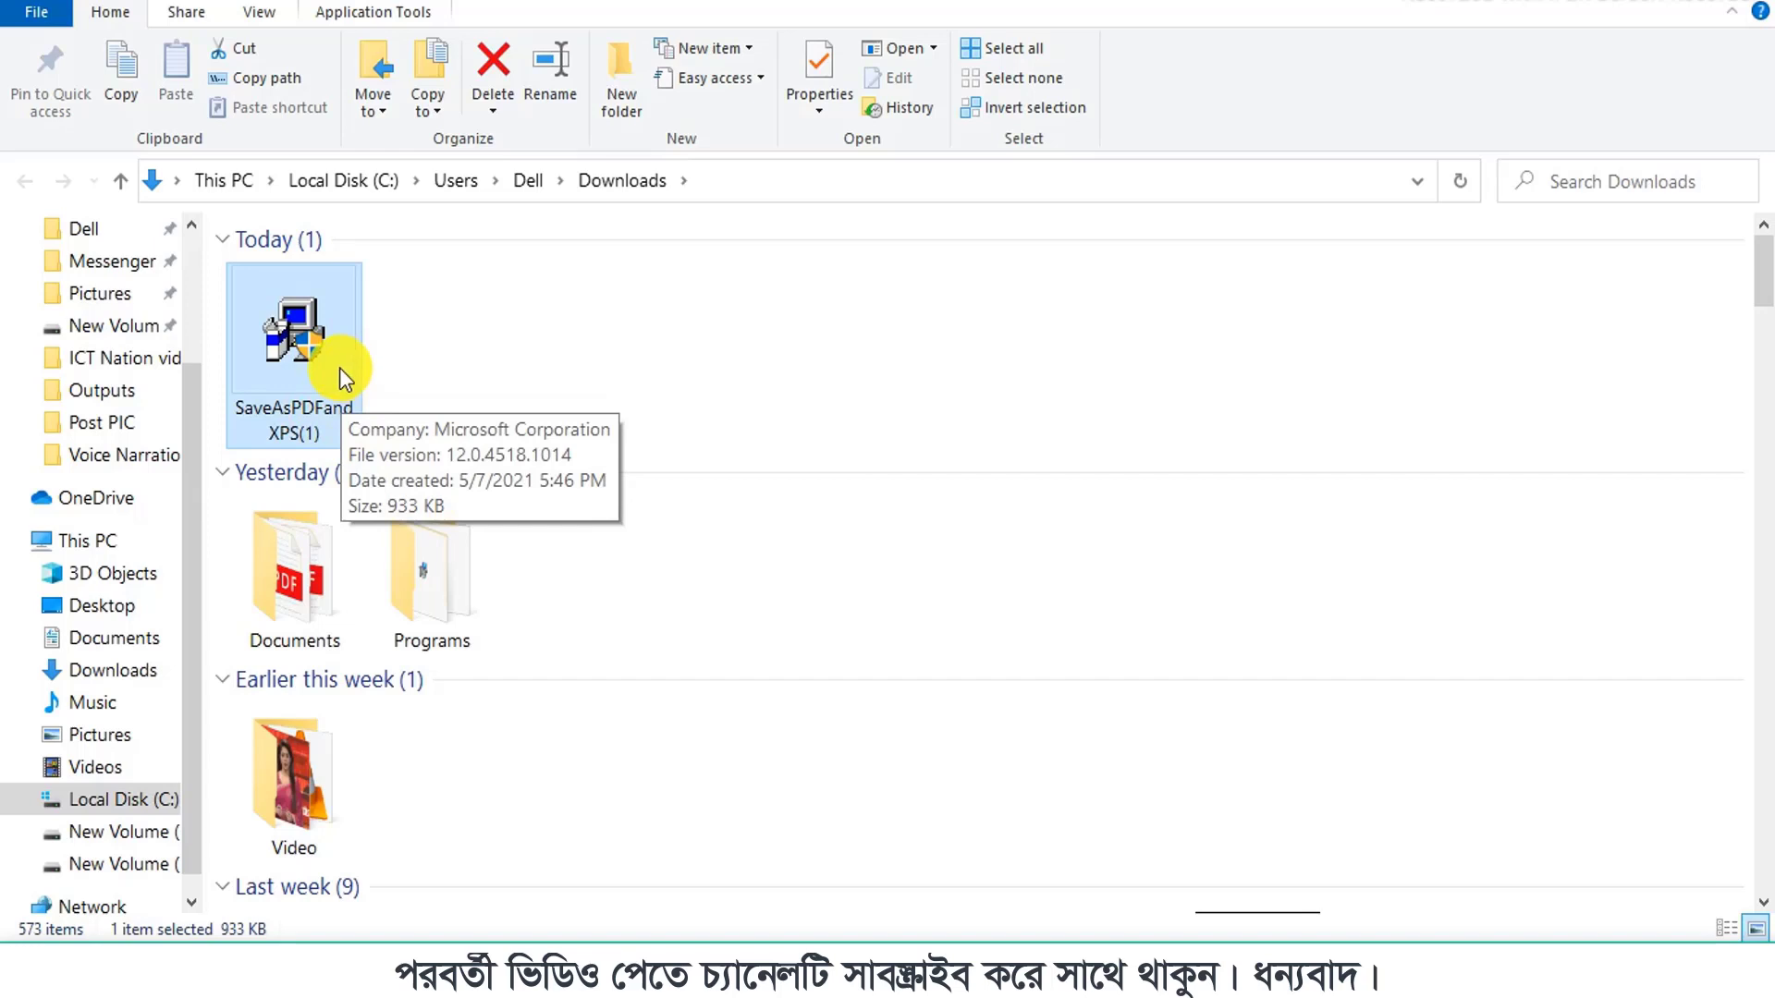
{"action": "left_click", "coordinate": [329, 377]}
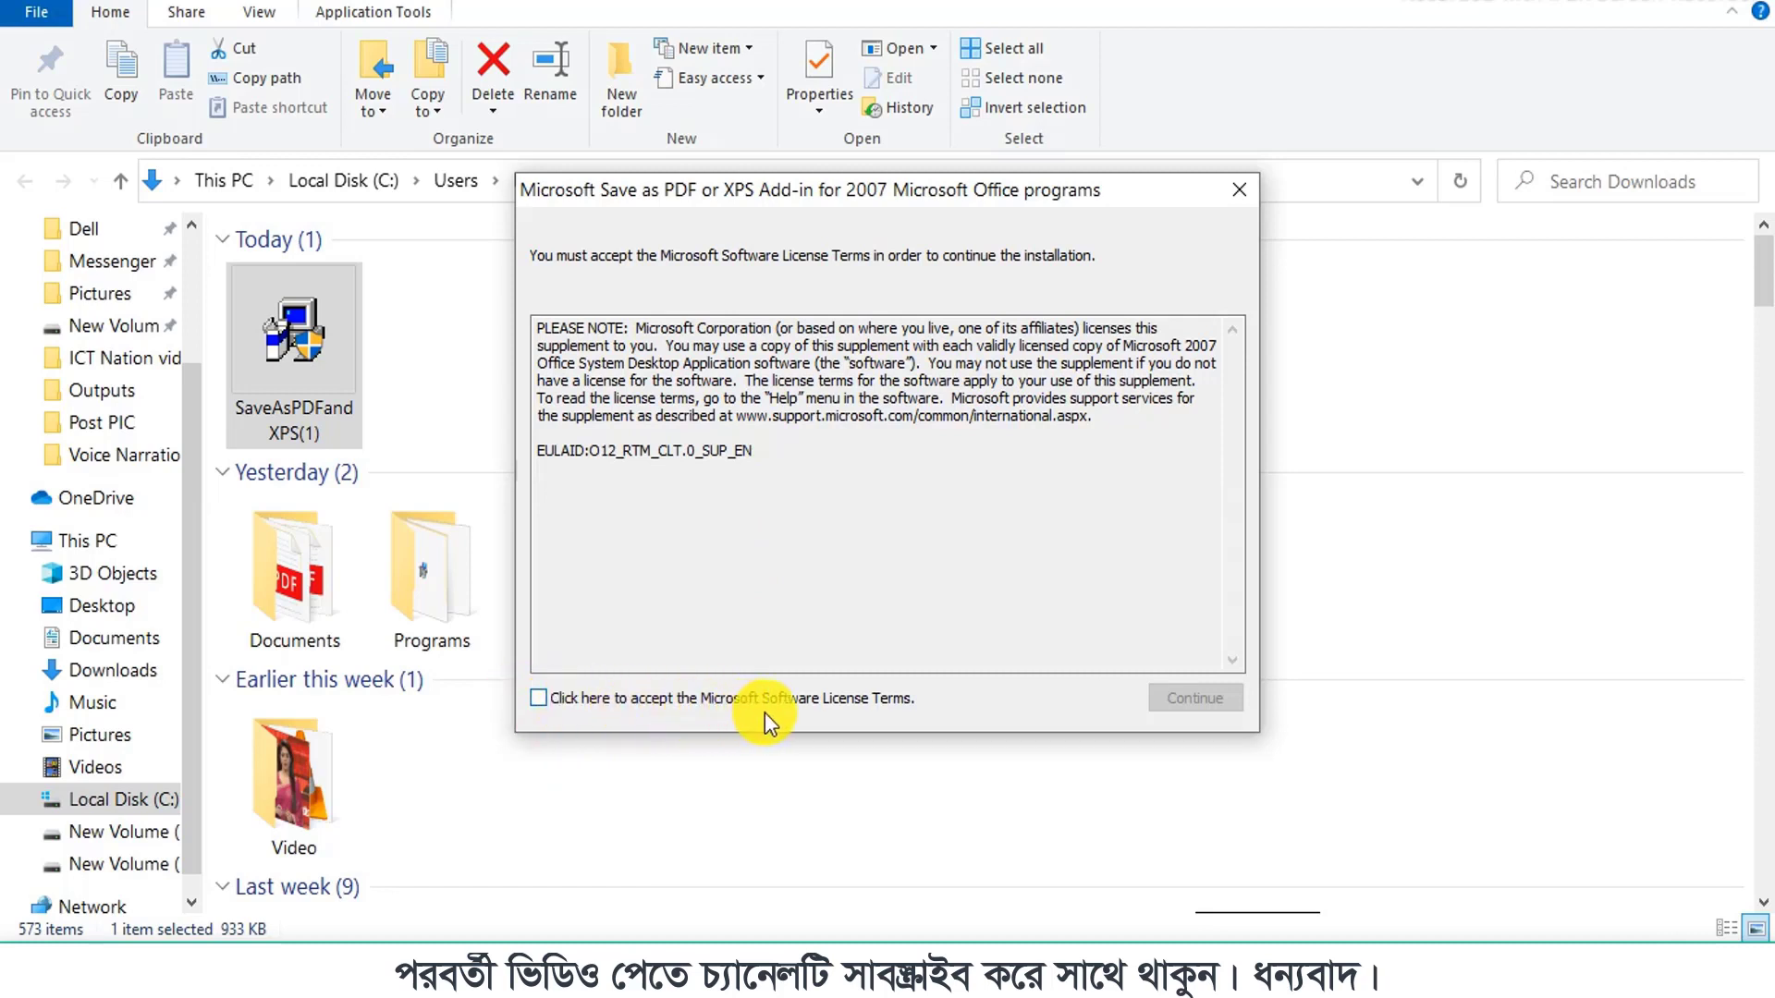
{"action": "left_click", "coordinate": [539, 699]}
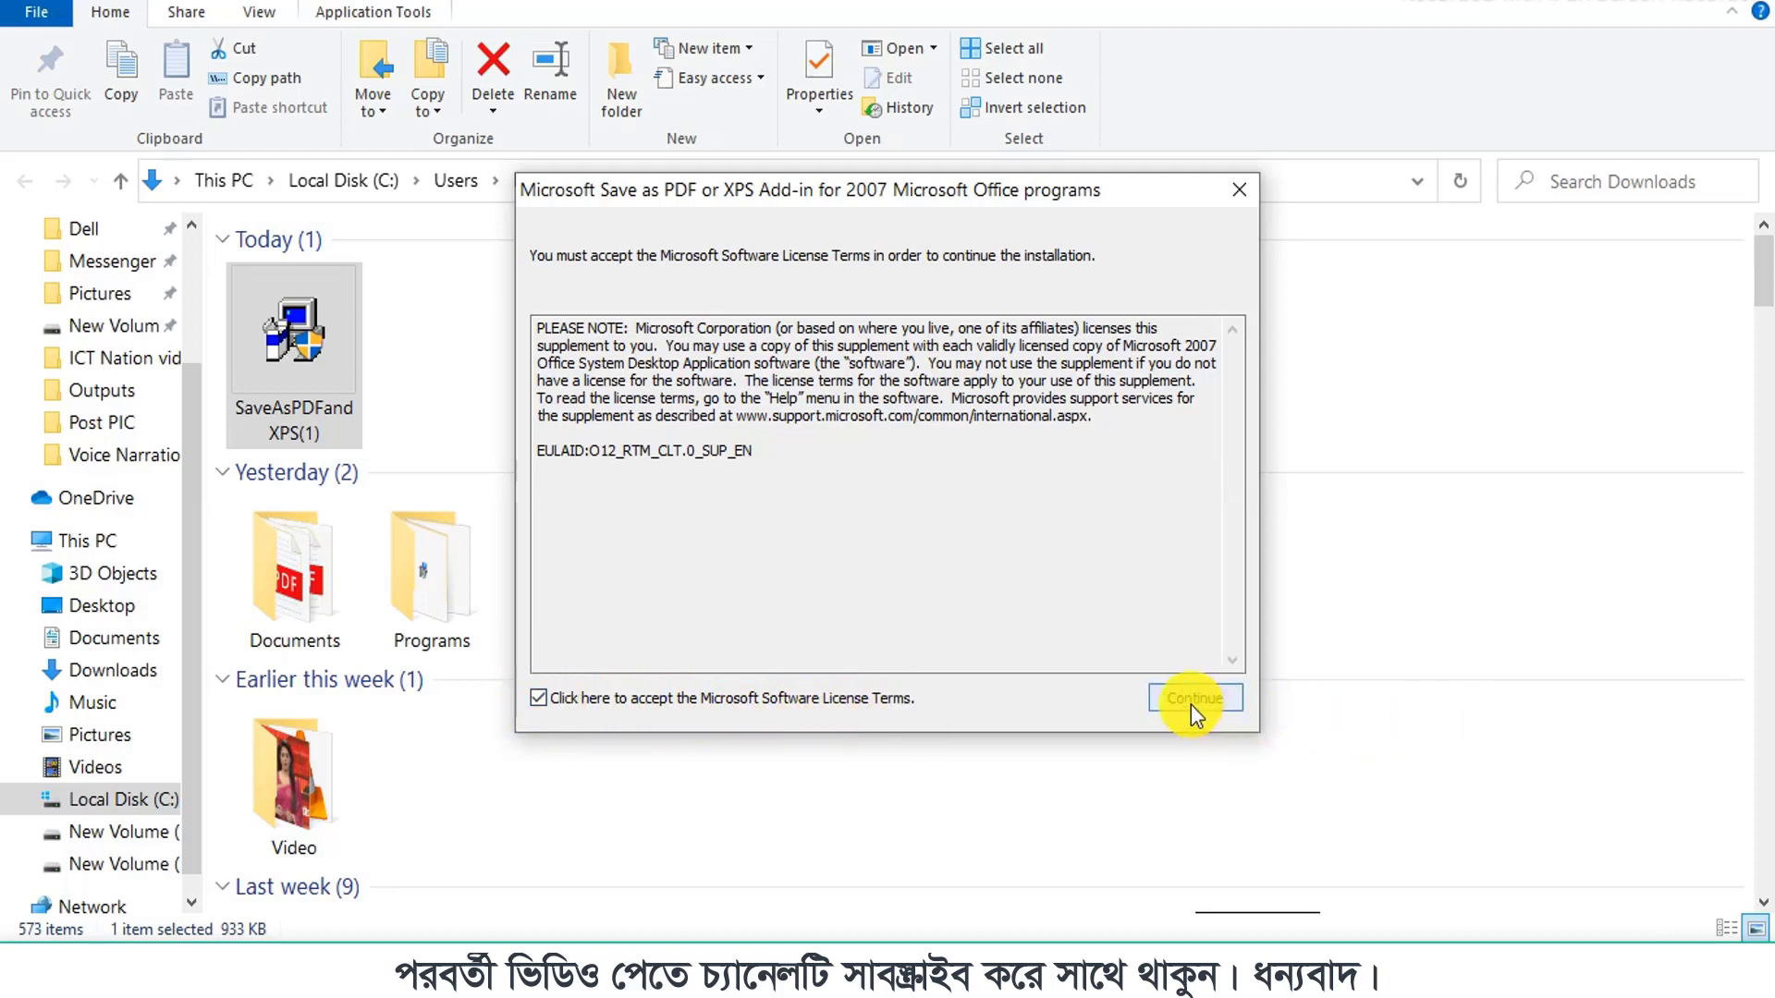
{"action": "left_click", "coordinate": [1189, 699]}
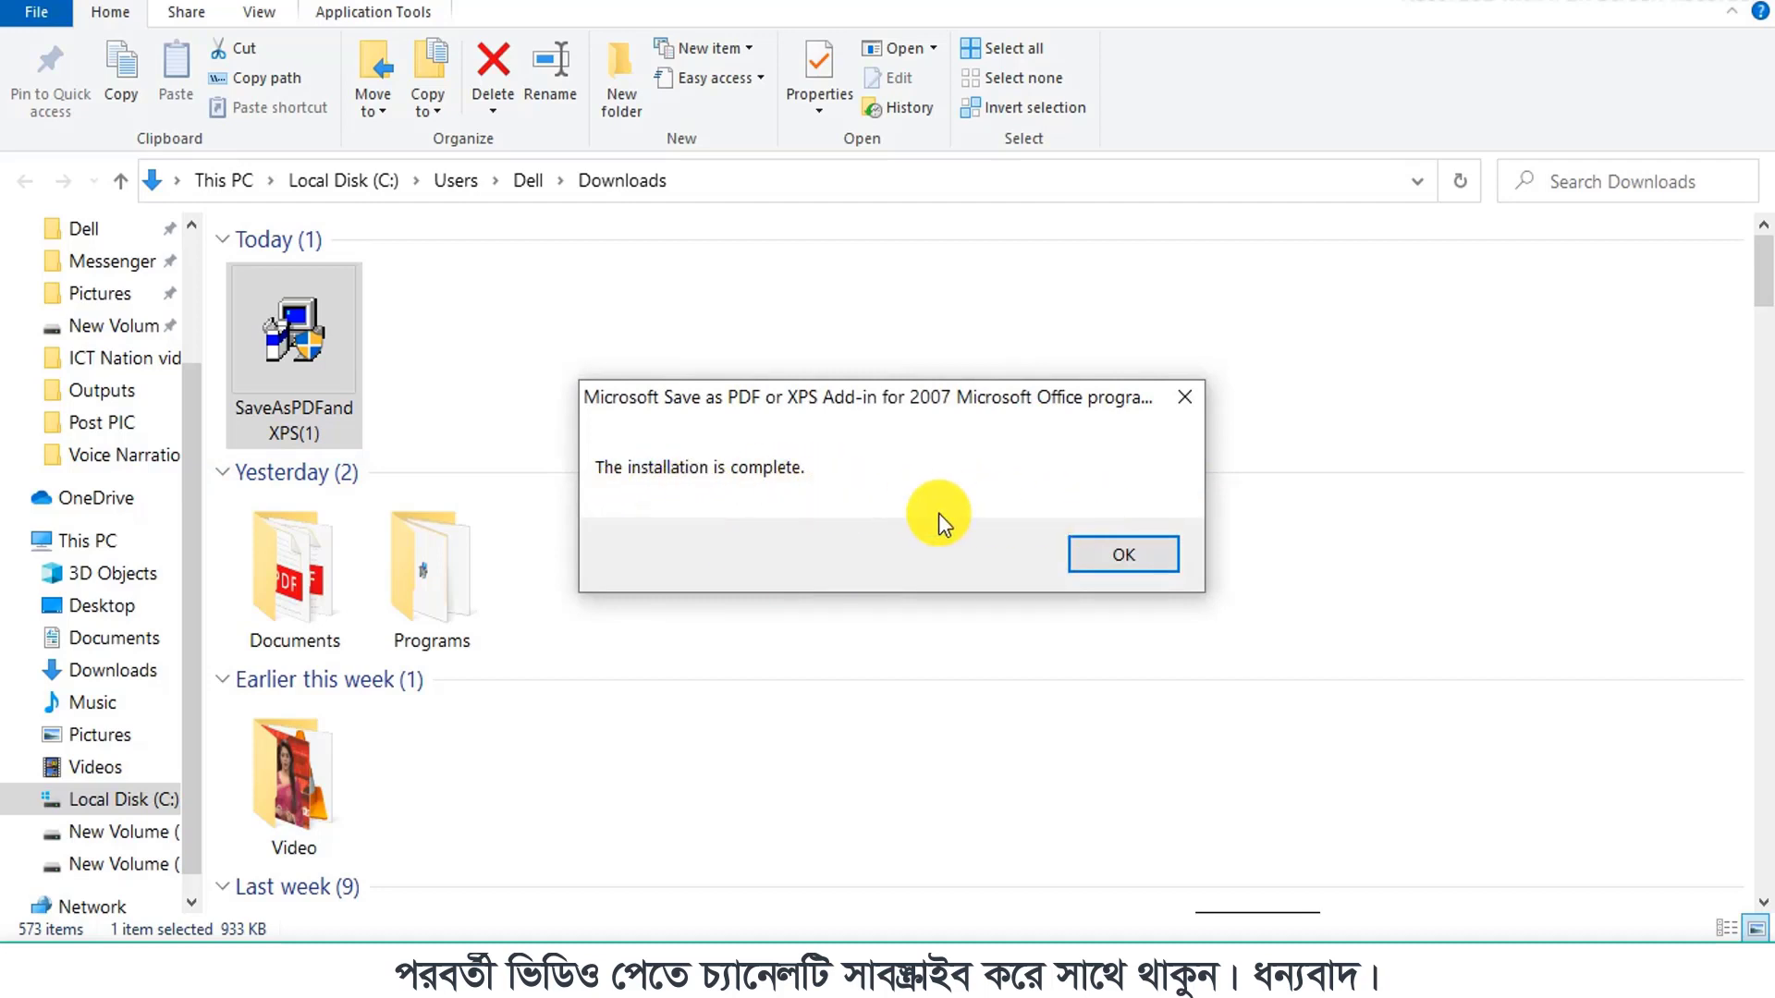
{"action": "left_click", "coordinate": [1128, 557]}
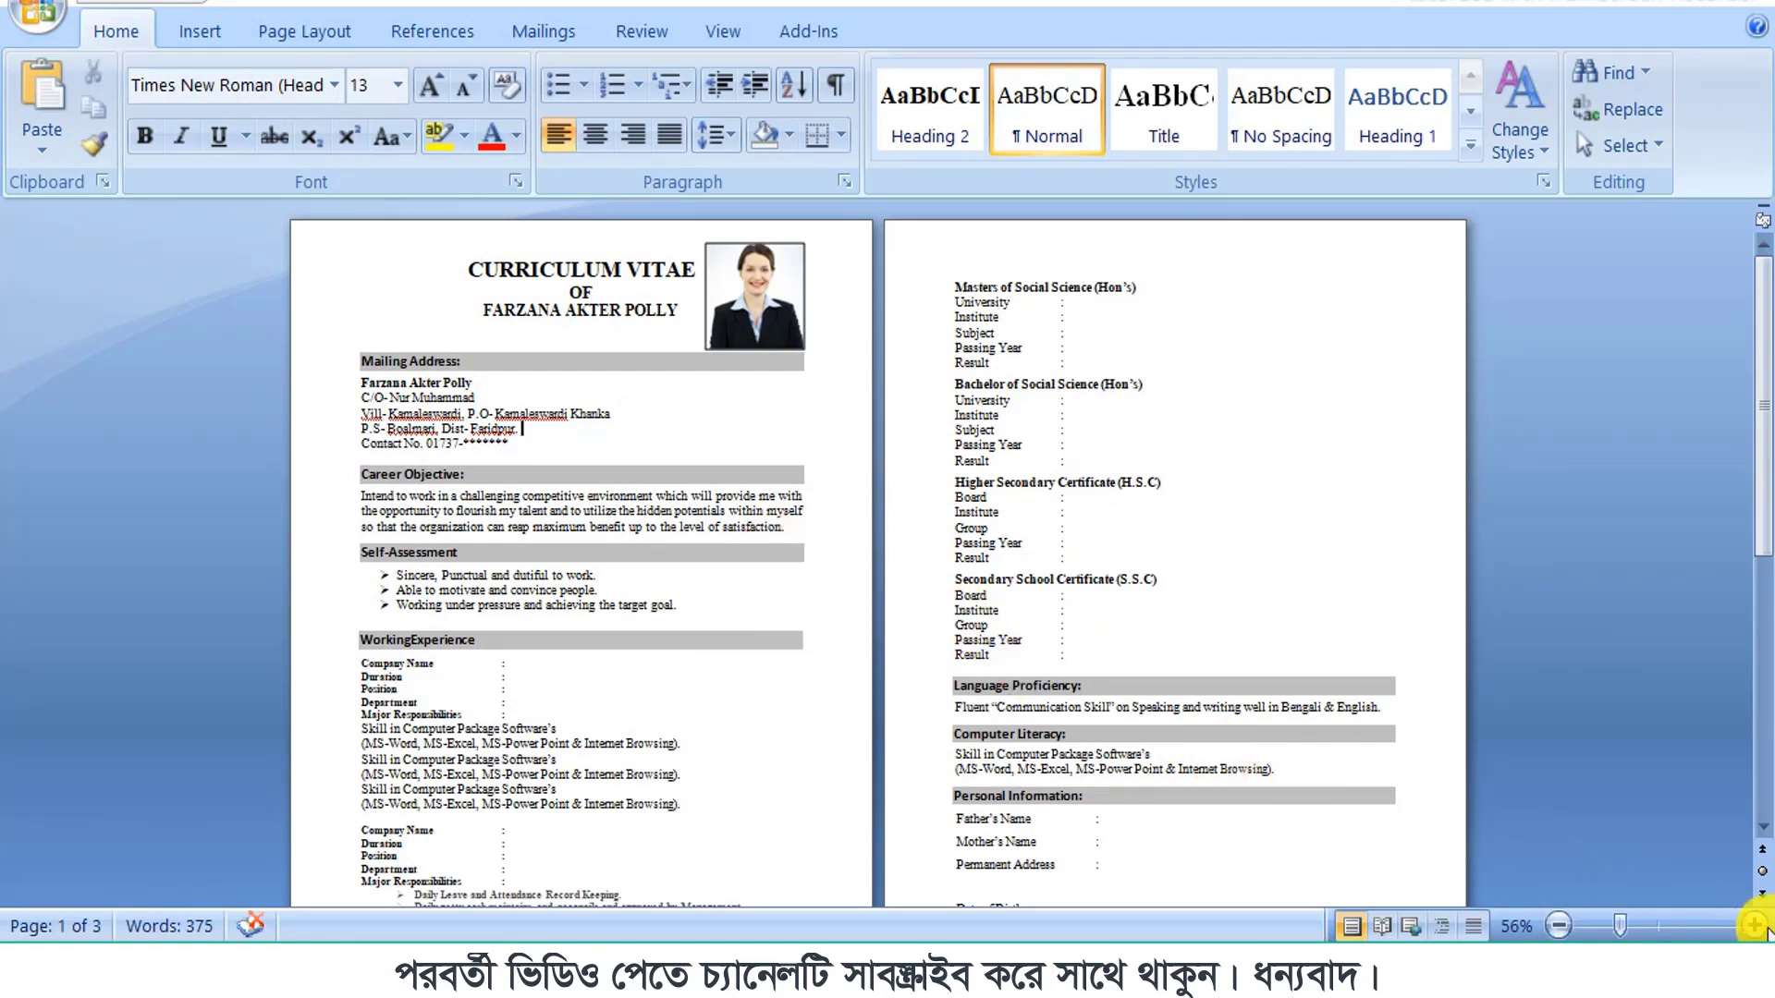
Step: Zoom the CV to 90%, scroll through it, and return to the first page's mailing address
{"action": "left_click", "coordinate": [1757, 925]}
{"action": "left_click", "coordinate": [1757, 926]}
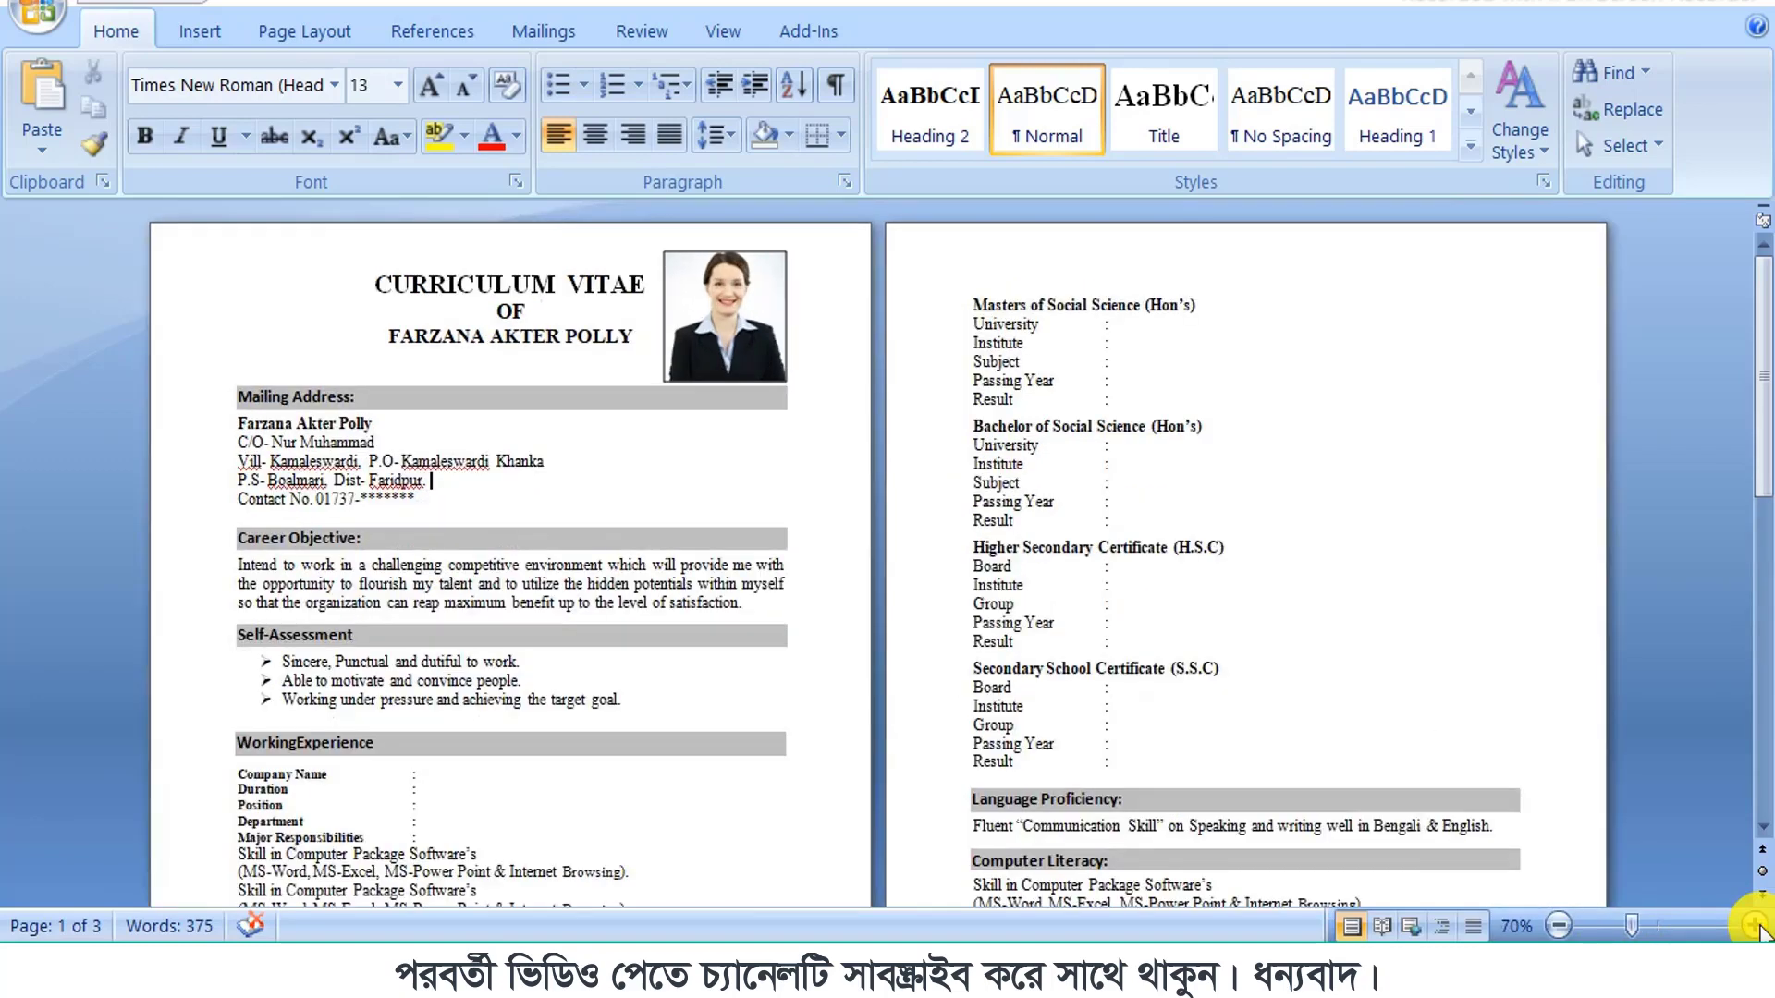
{"action": "left_click", "coordinate": [1757, 926]}
{"action": "left_click", "coordinate": [1757, 925]}
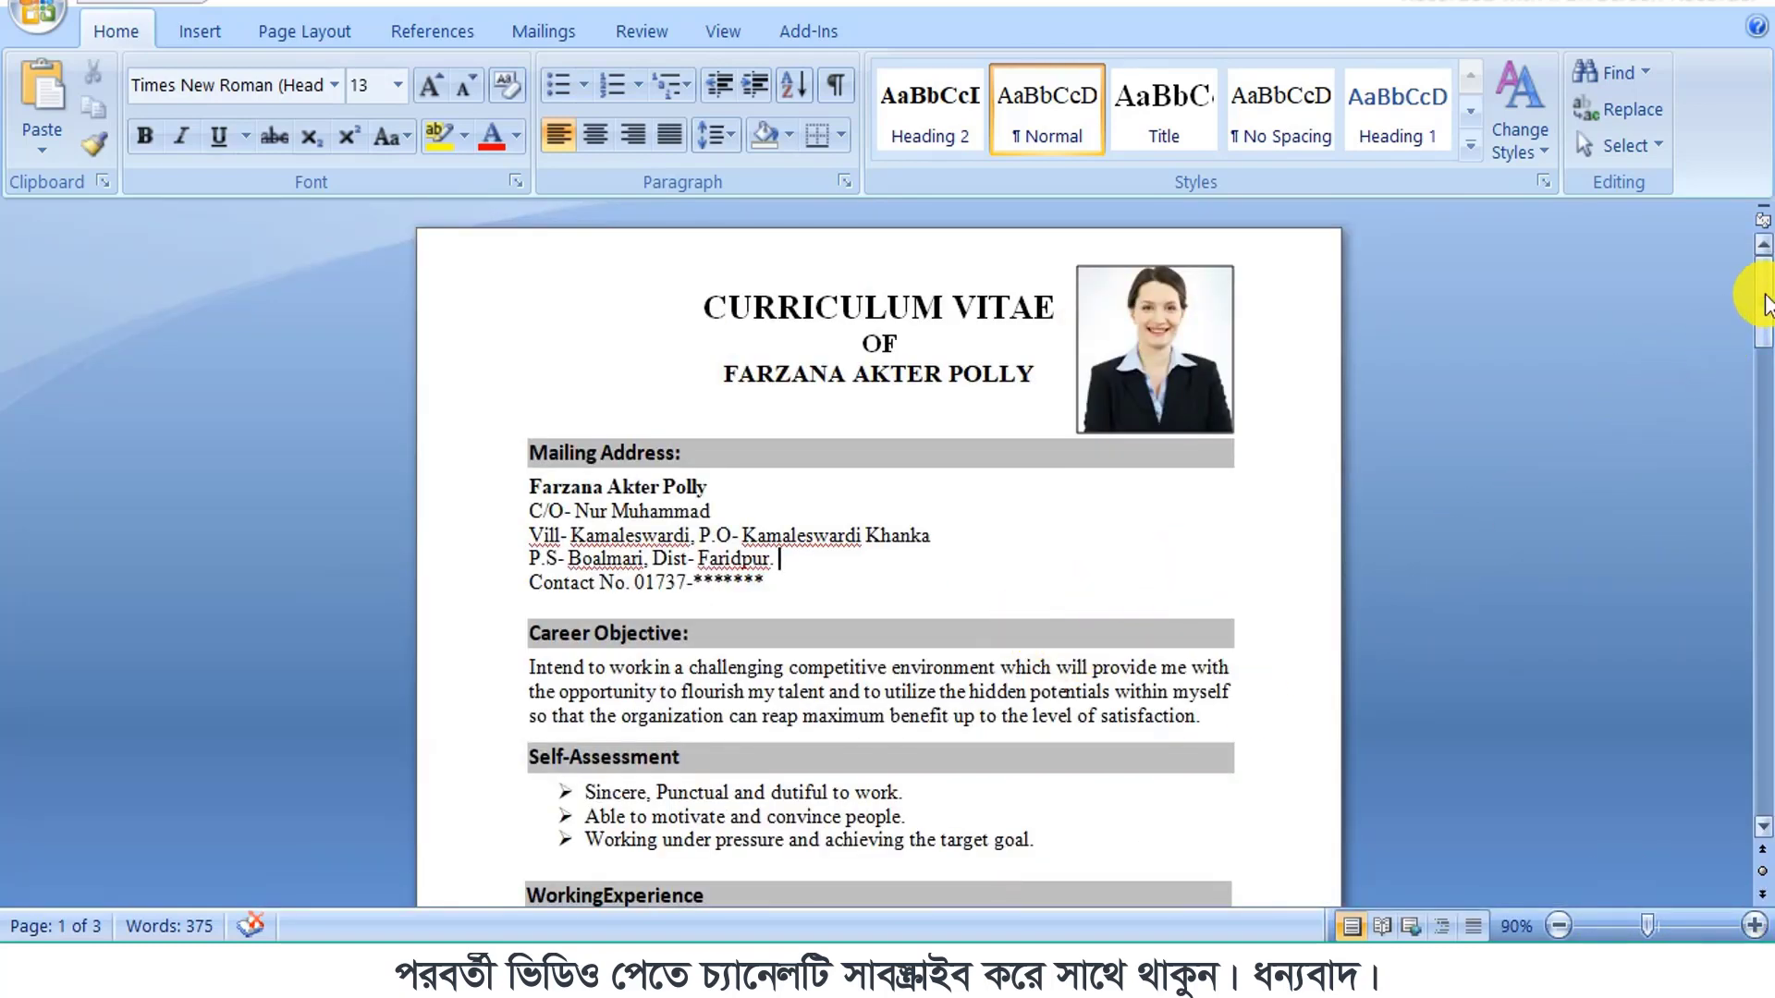
{"action": "mouse_move", "coordinate": [1766, 305]}
{"action": "left_mouse_down"}
{"action": "mouse_move", "coordinate": [1768, 633]}
{"action": "mouse_move", "coordinate": [1744, 693]}
{"action": "left_mouse_up"}
{"action": "key", "text": "ctrl+Home"}
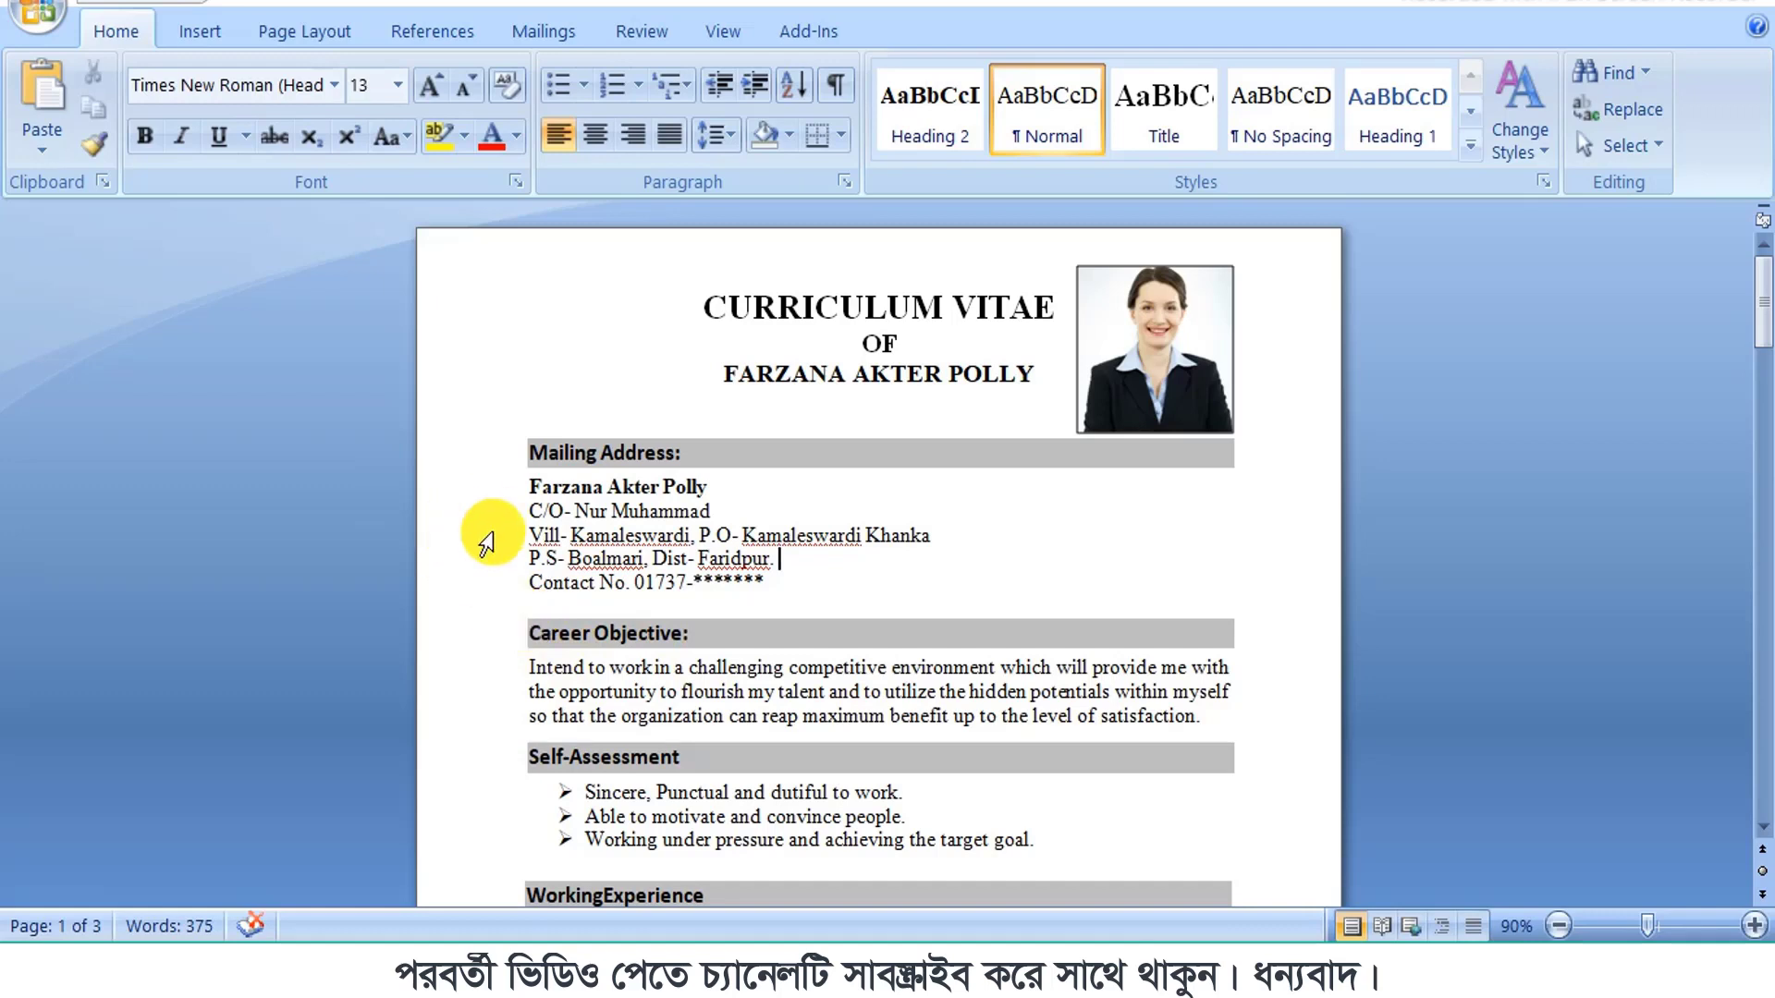
{"action": "left_click", "coordinate": [776, 559]}
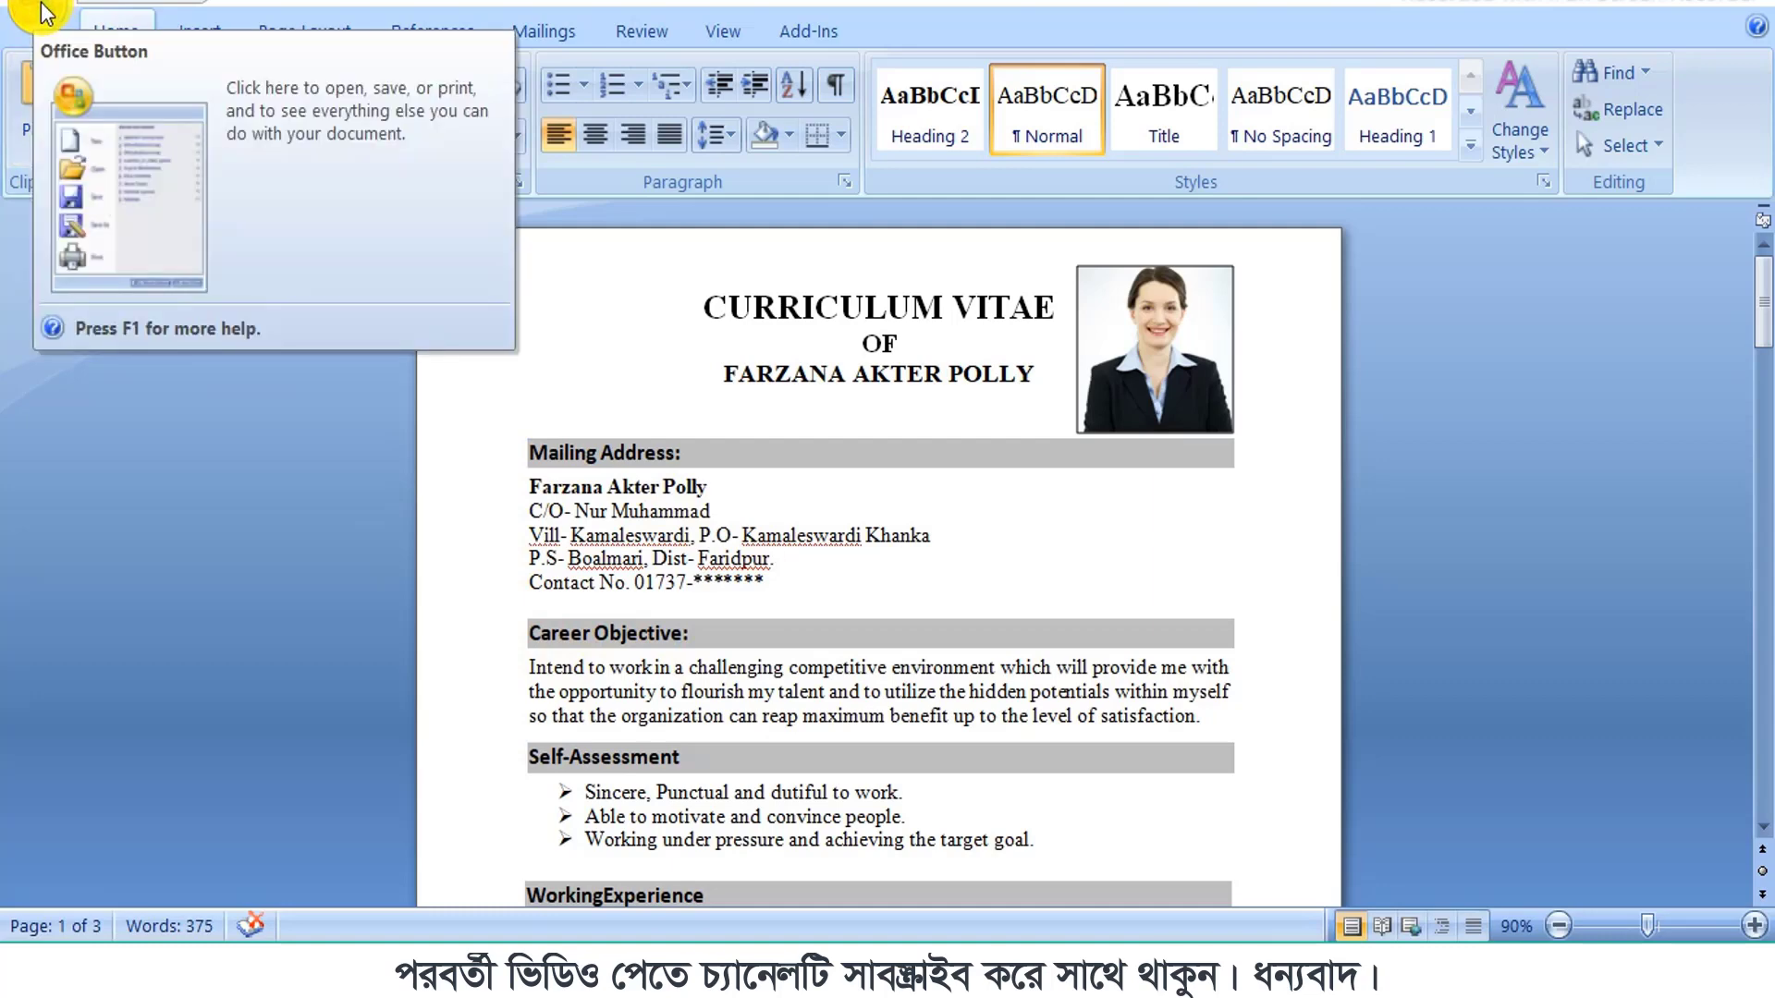
Step: Publish the CV as PDF named Resume-6 to the Desktop
{"action": "left_click", "coordinate": [42, 15]}
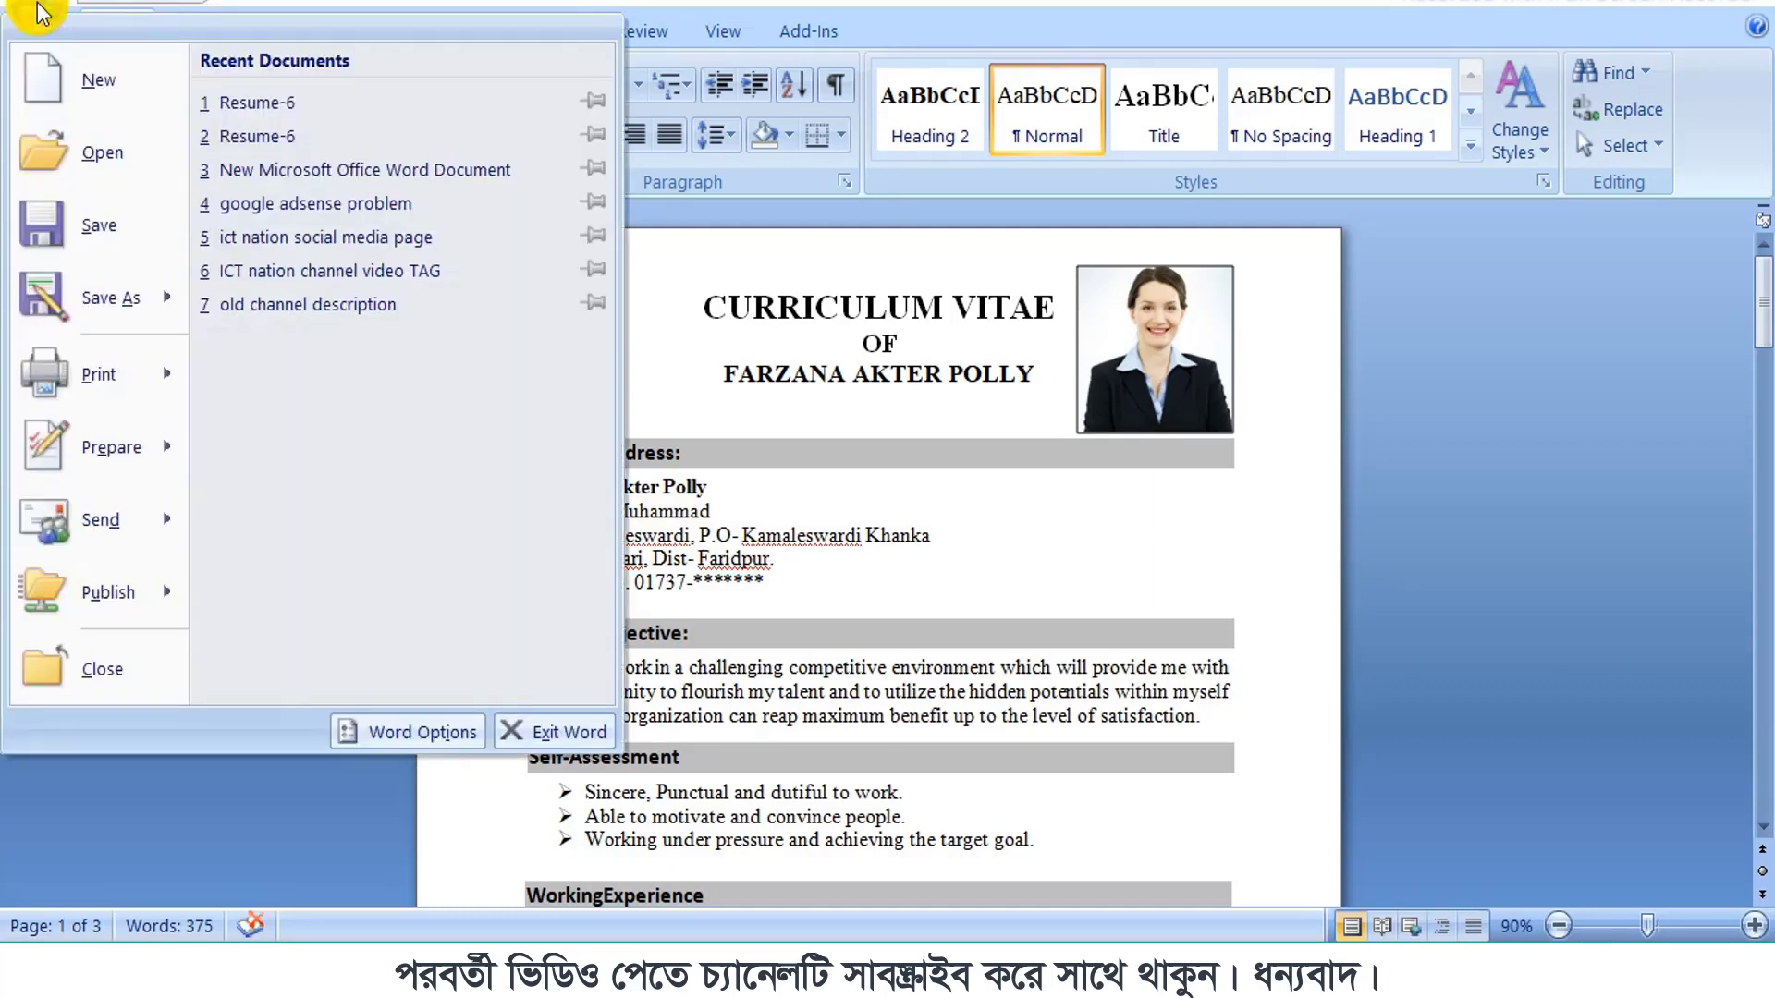
{"action": "mouse_move", "coordinate": [103, 297]}
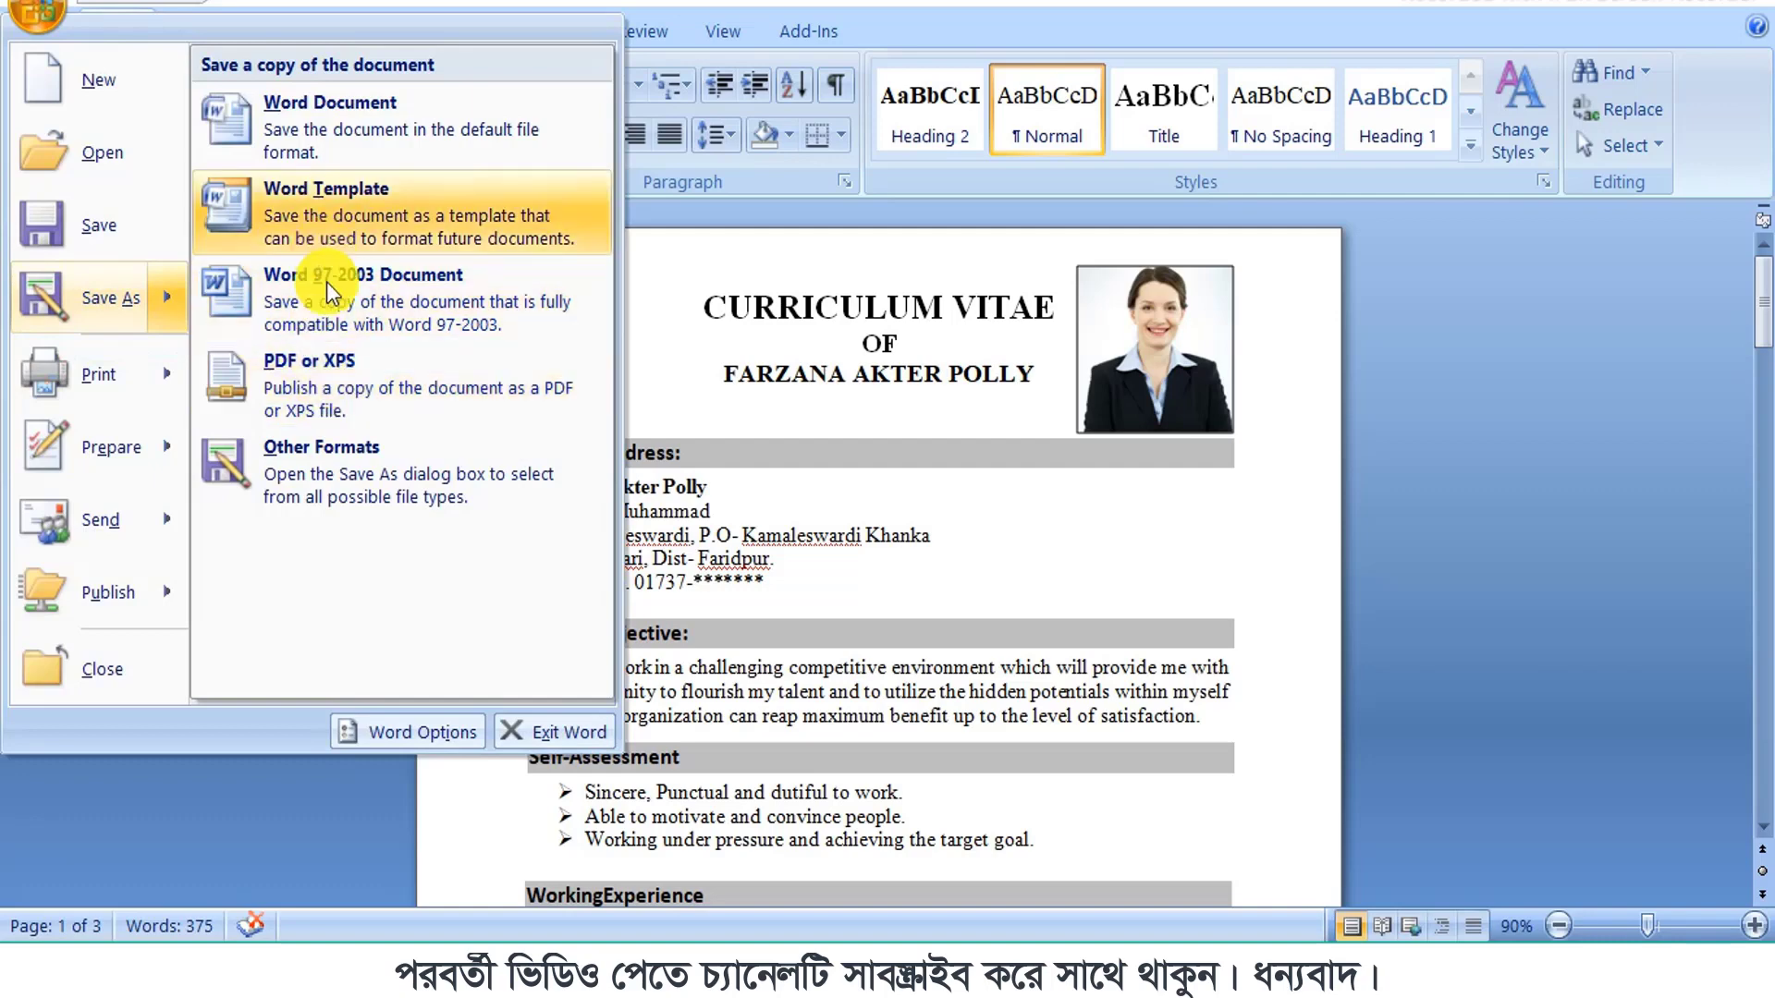
{"action": "left_click", "coordinate": [313, 379]}
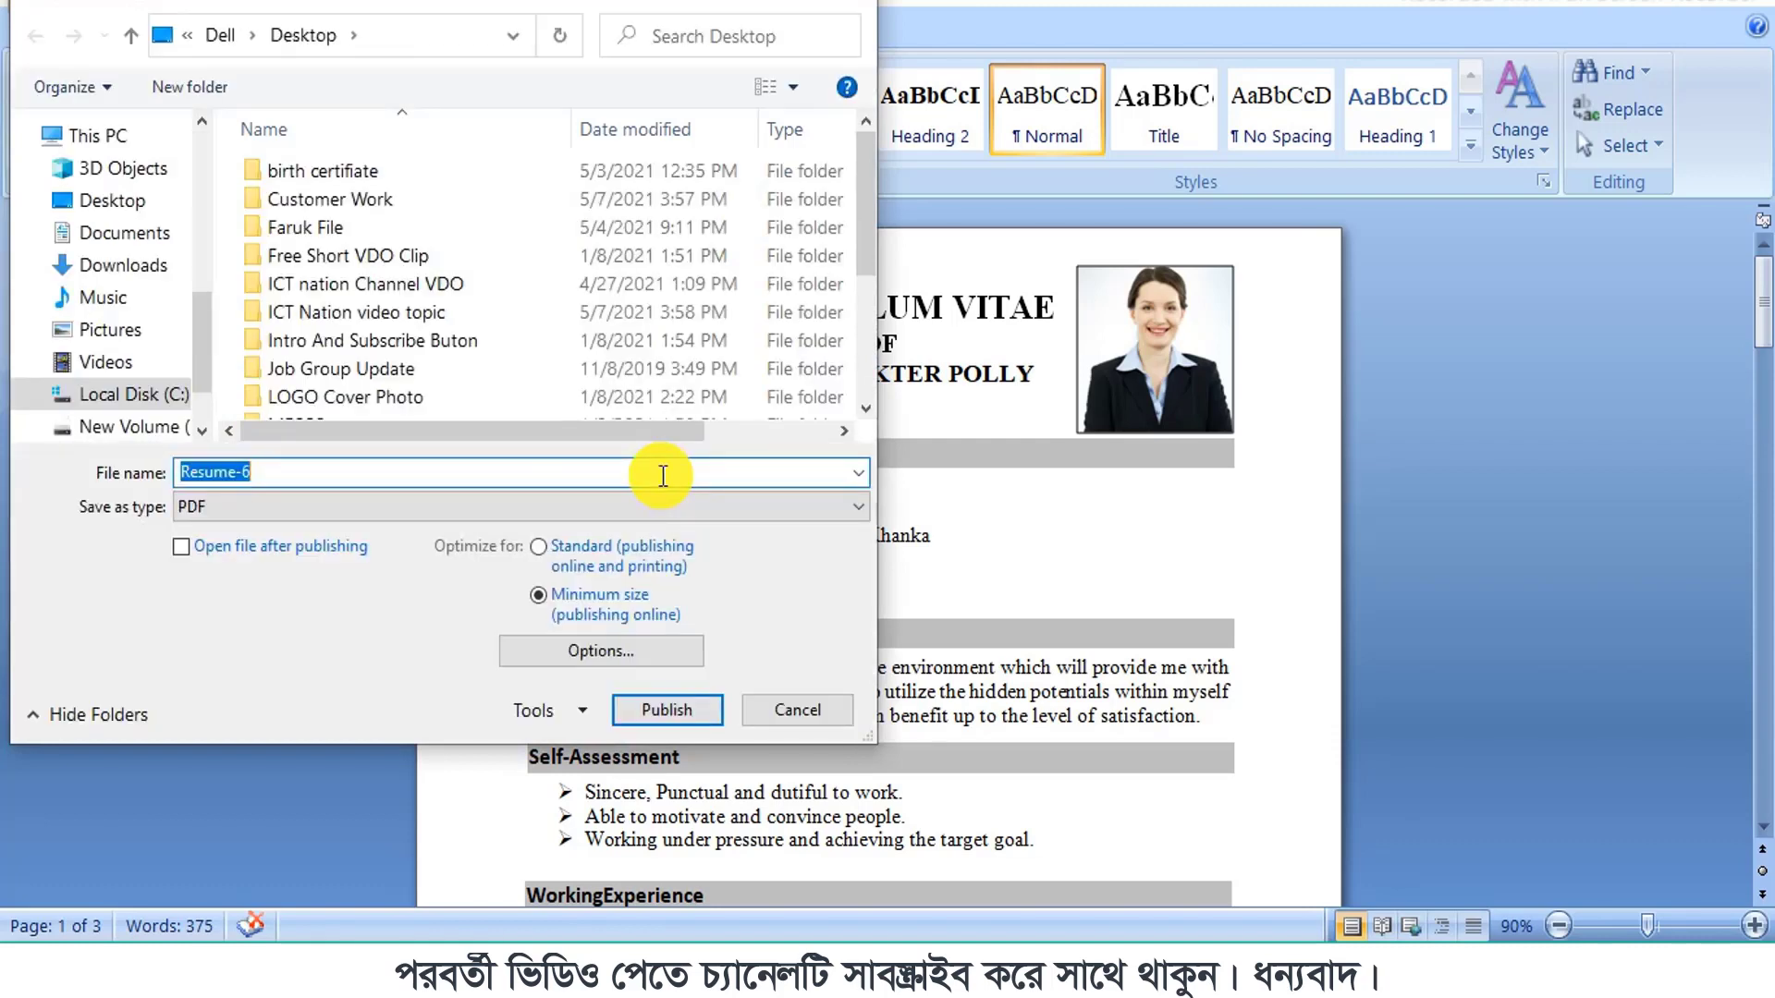
{"action": "left_click", "coordinate": [121, 201]}
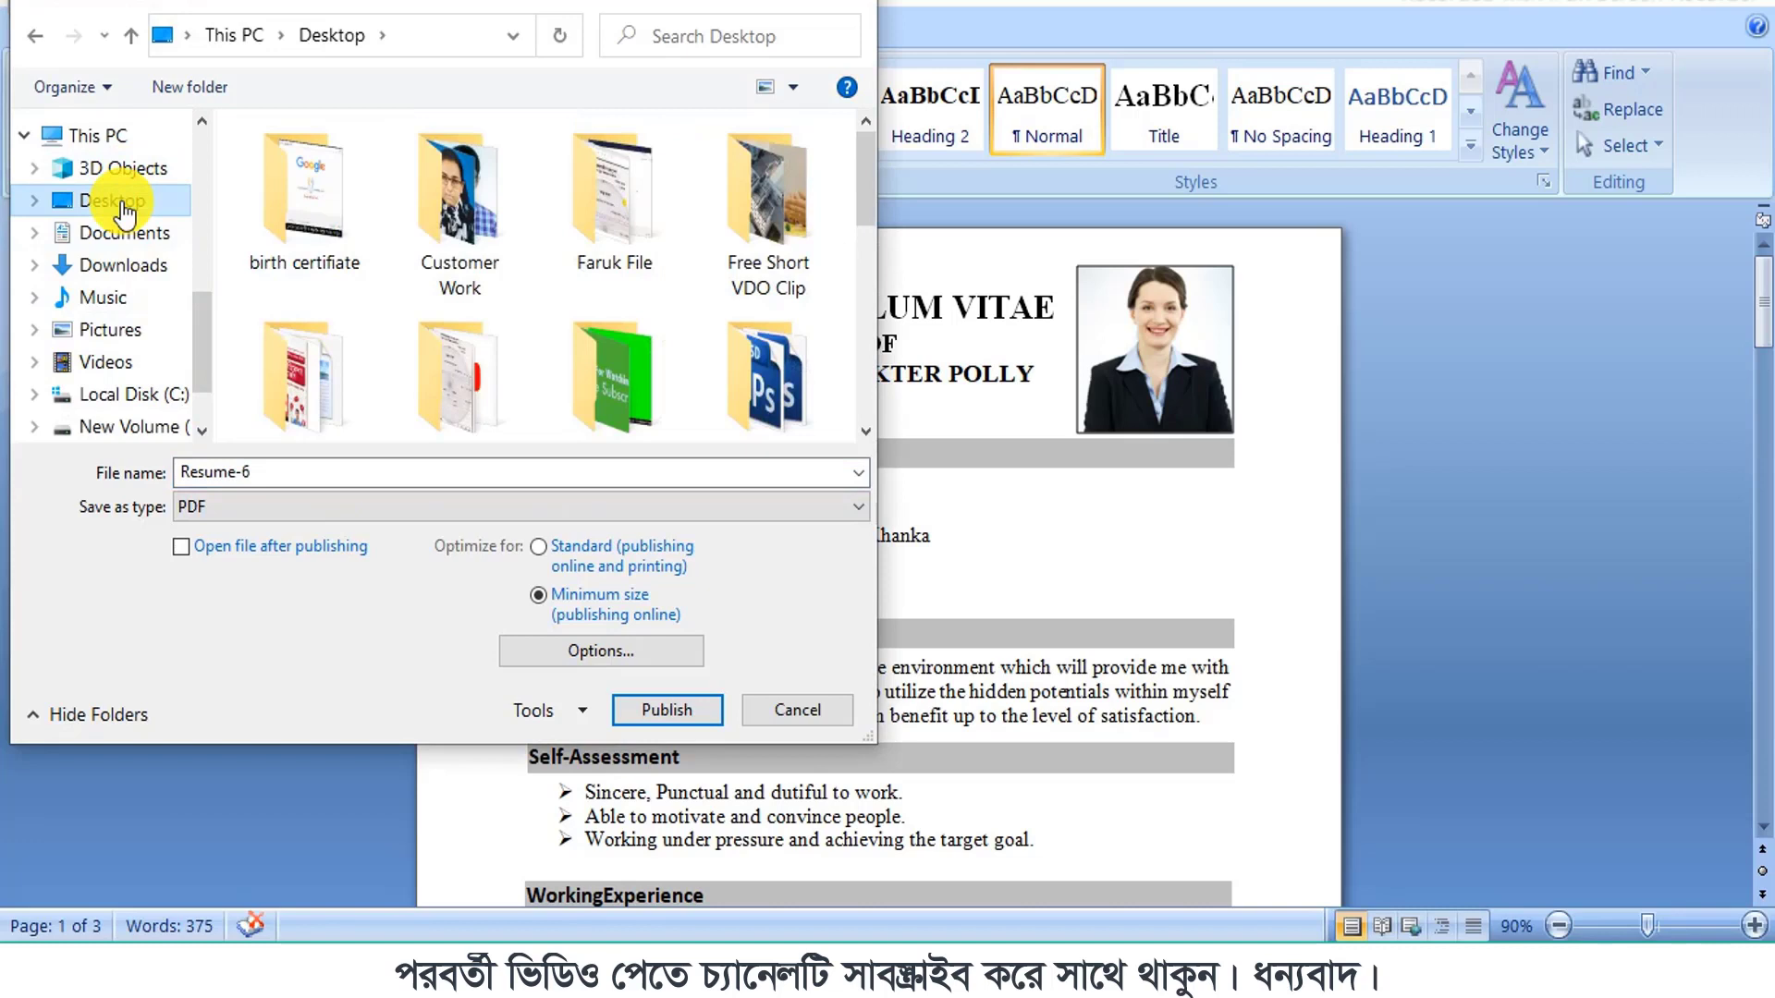
{"action": "left_click", "coordinate": [271, 481]}
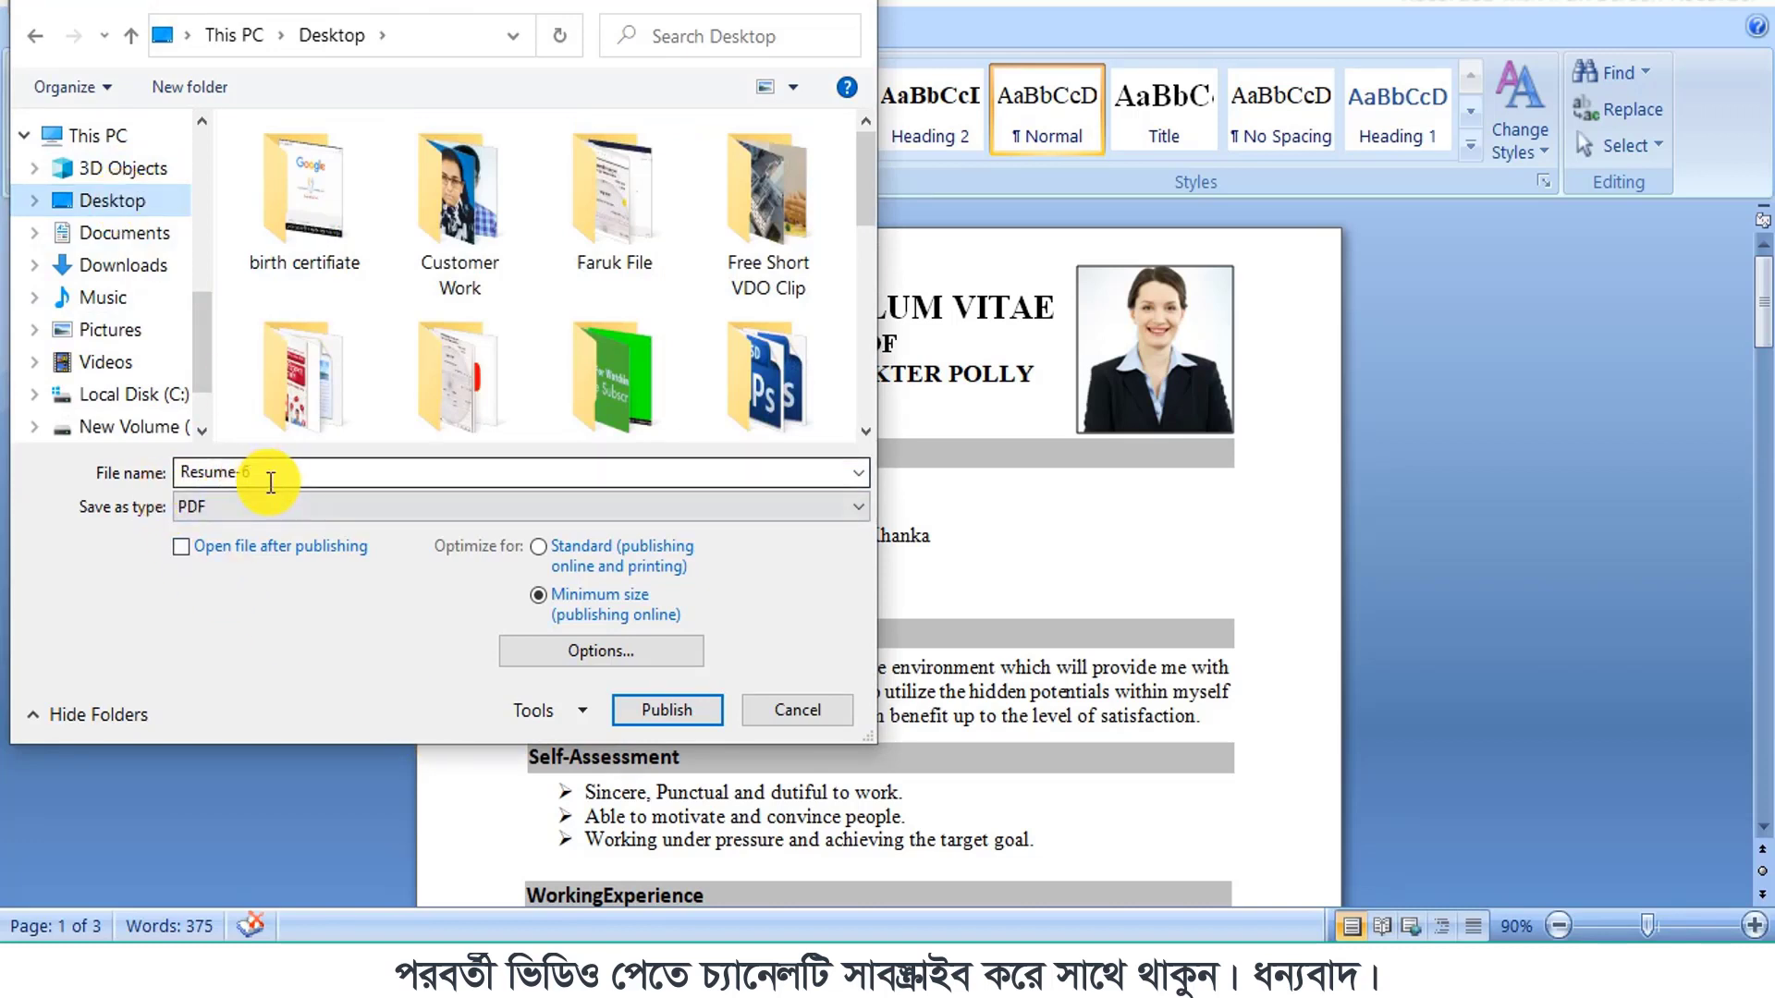
{"action": "left_click", "coordinate": [679, 713]}
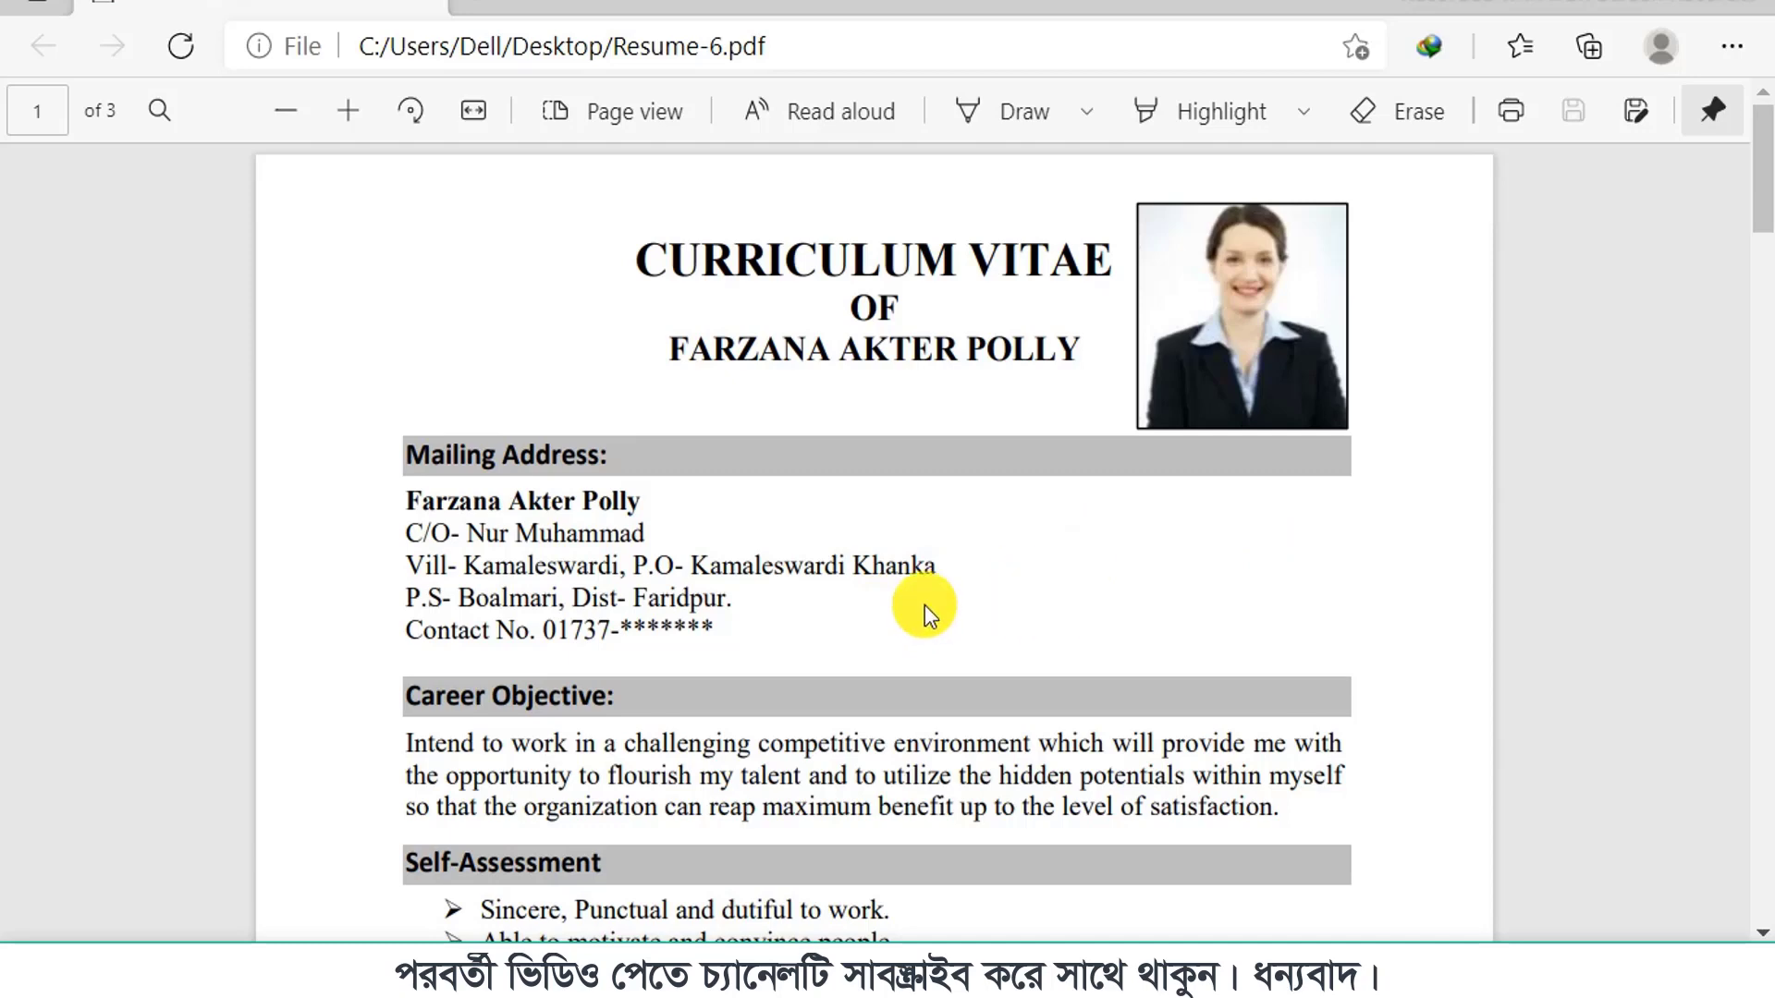
Step: Scroll through Resume-6.pdf in Edge to check the CV's layout
{"action": "scroll", "coordinate": [1062, 566], "scroll_direction": "down", "scroll_amount": 3}
{"action": "scroll", "coordinate": [1082, 693], "scroll_direction": "up", "scroll_amount": 3}
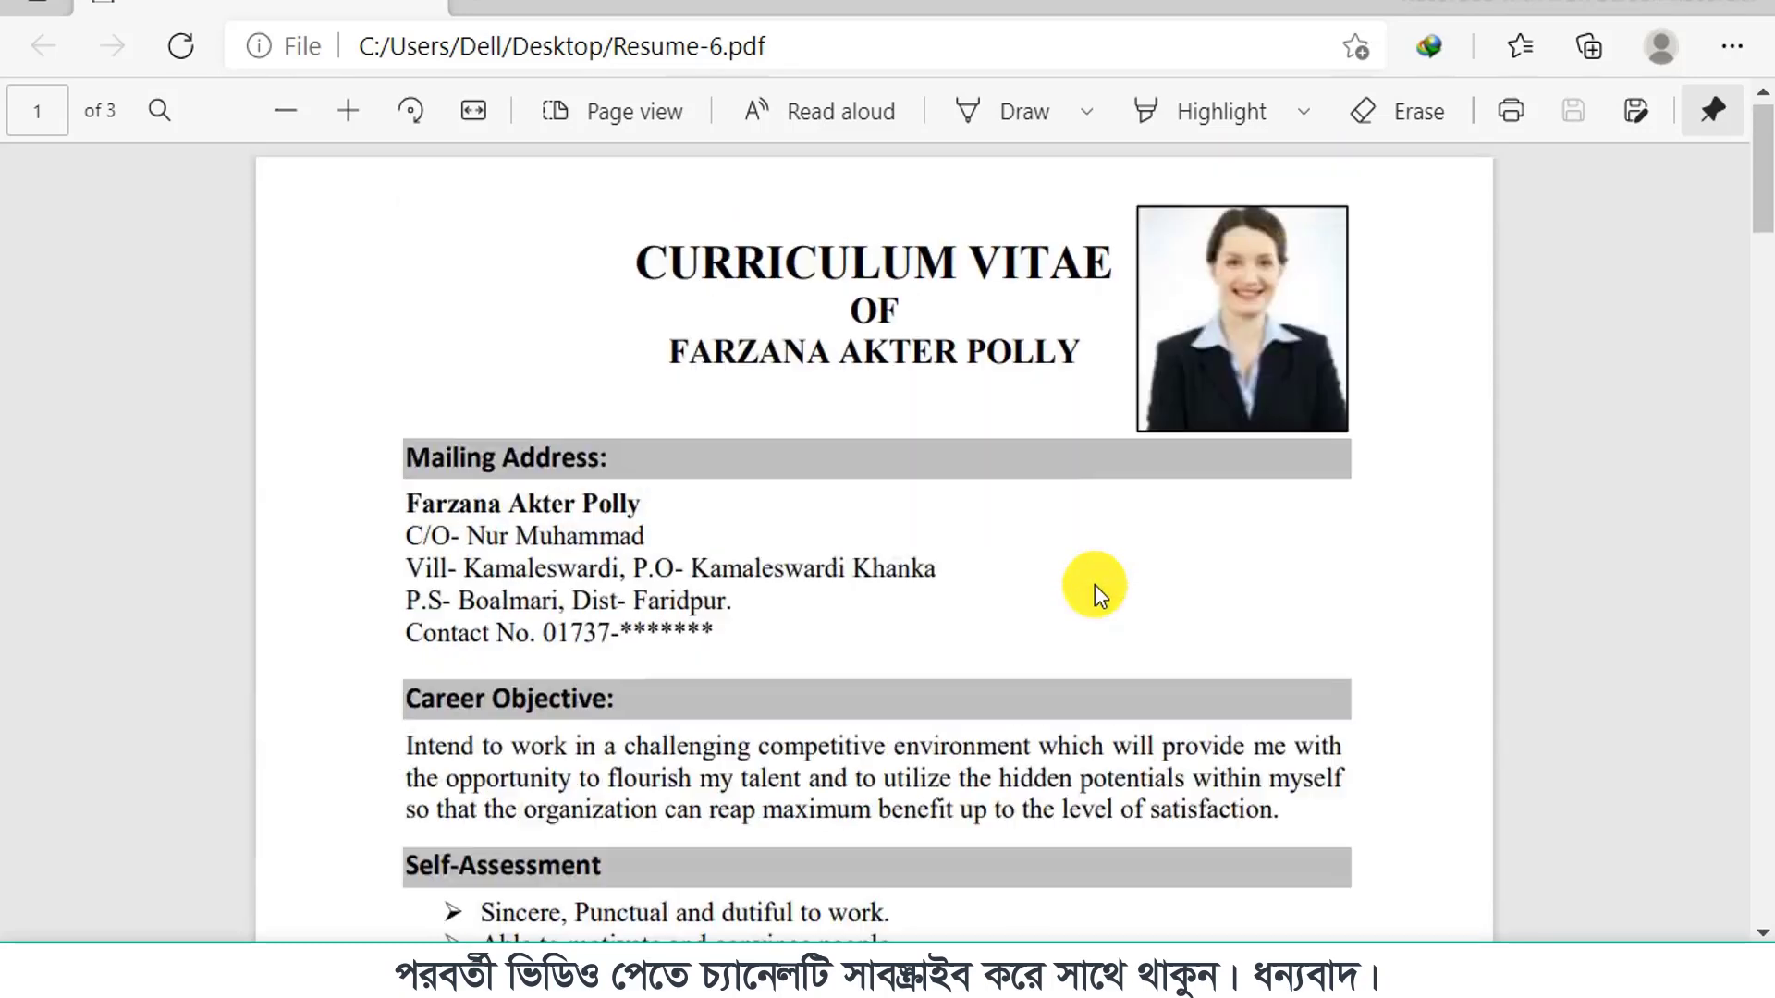